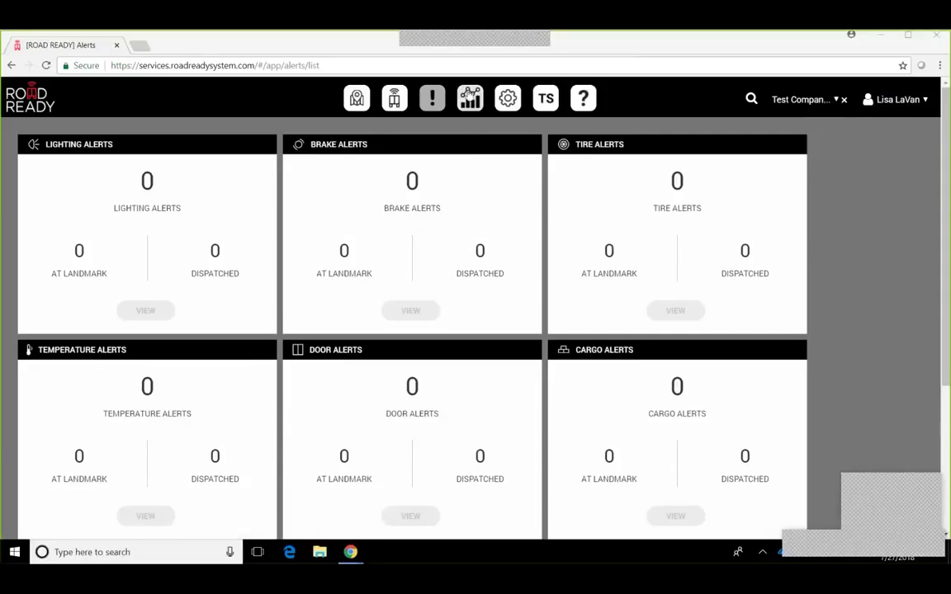
Step: Open the Idle Trailers report and look through the listed trailers and their columns
left_click(471, 100)
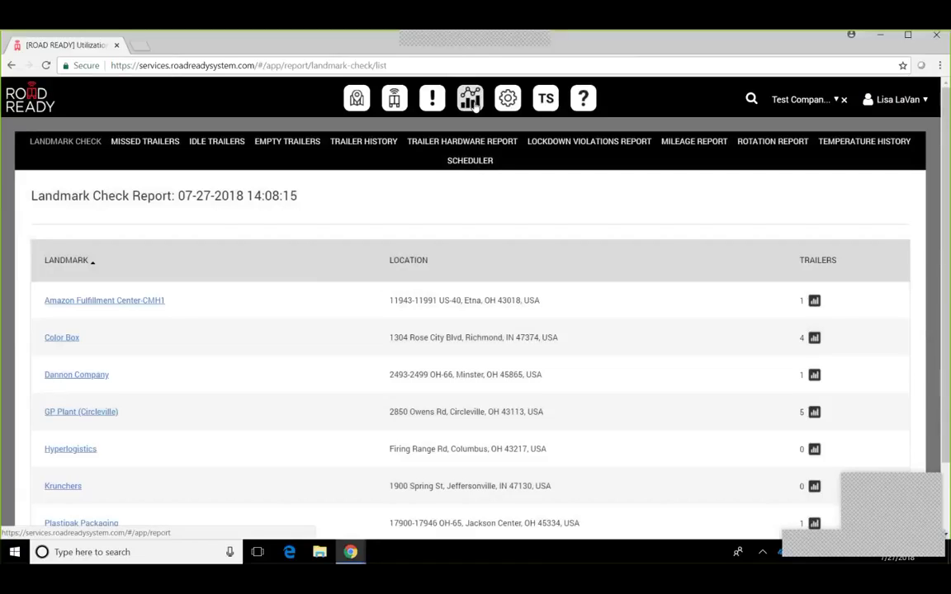
left_click(229, 143)
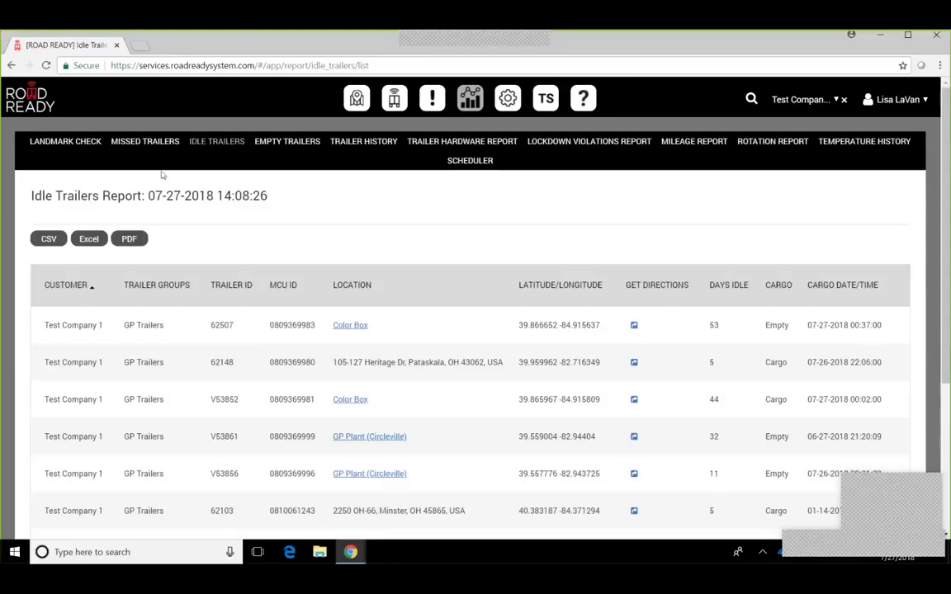
scroll(731, 229, "down", 2)
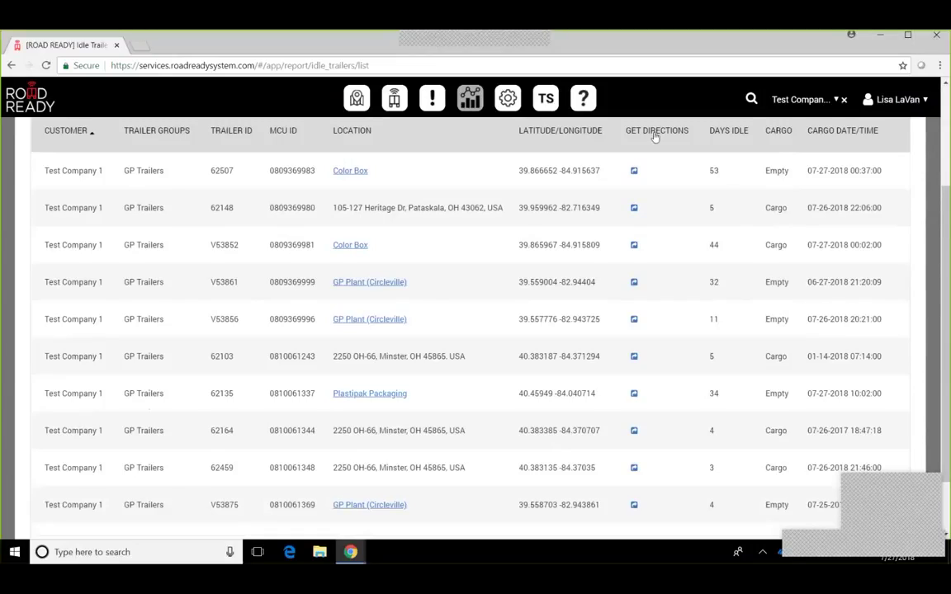
scroll(654, 137, "up", 2)
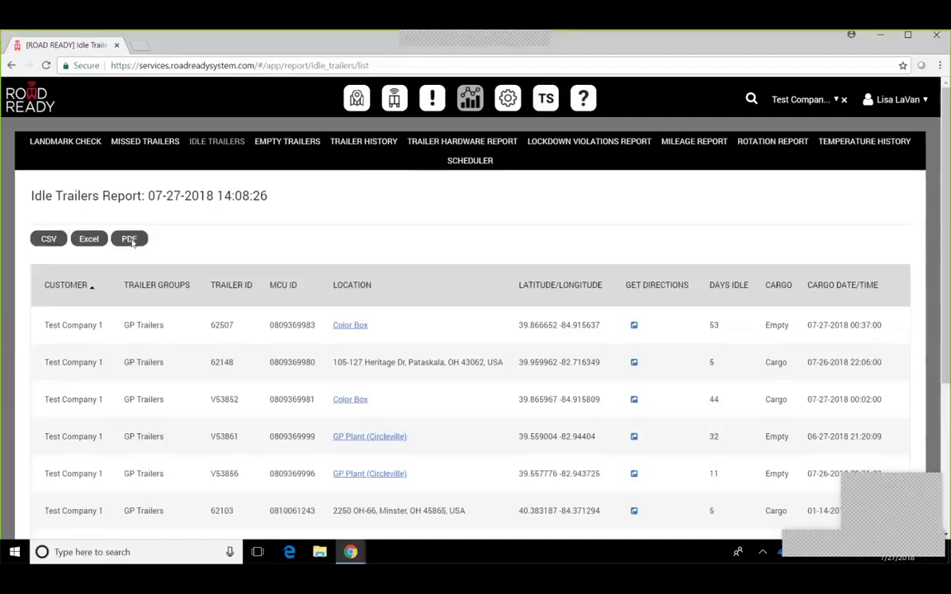
Step: Export the Idle Trailers report as a PDF, view the downloaded file, and return to the online report
left_click(129, 238)
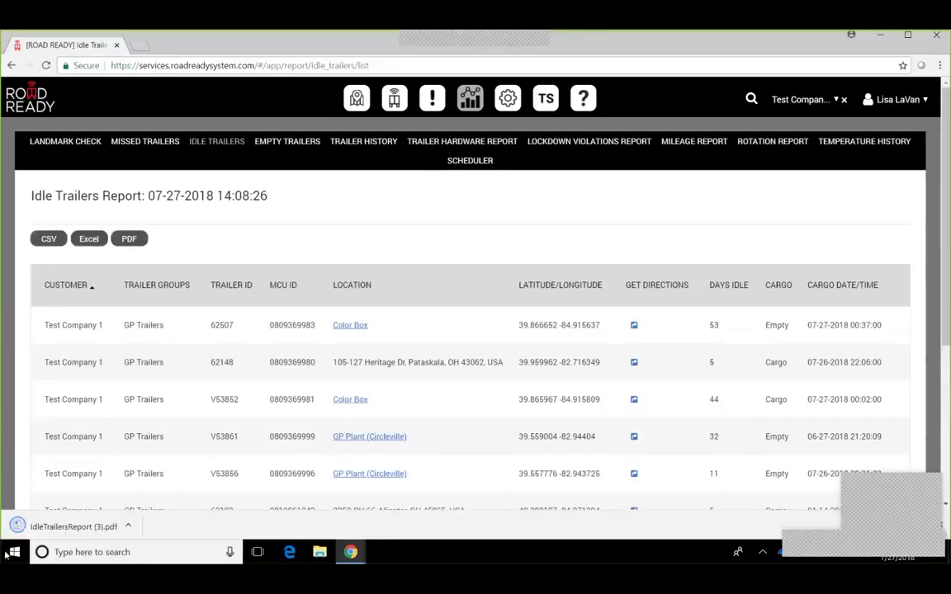
right_click(41, 531)
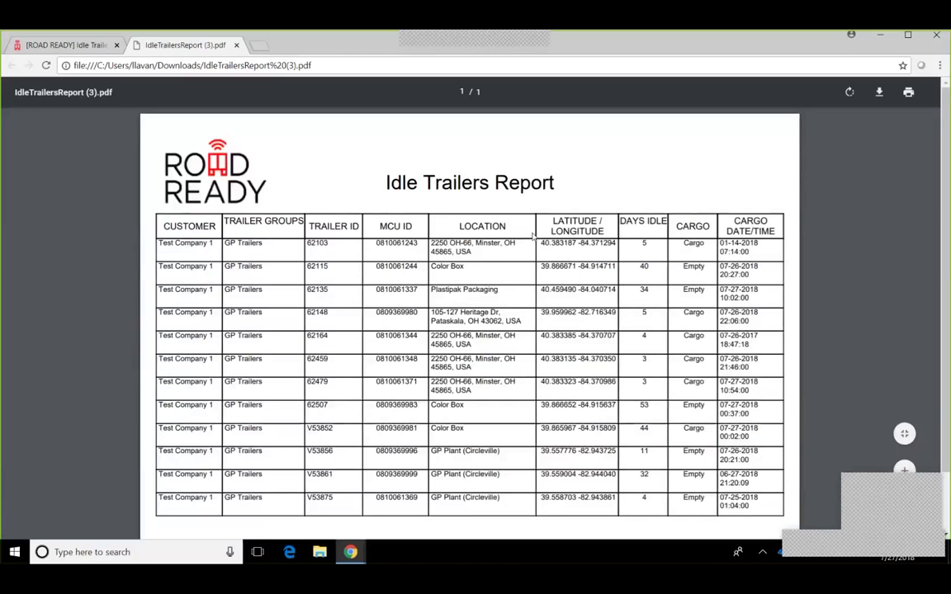
scroll(527, 229, "down", 1)
scroll(500, 208, "up", 1)
left_click(83, 44)
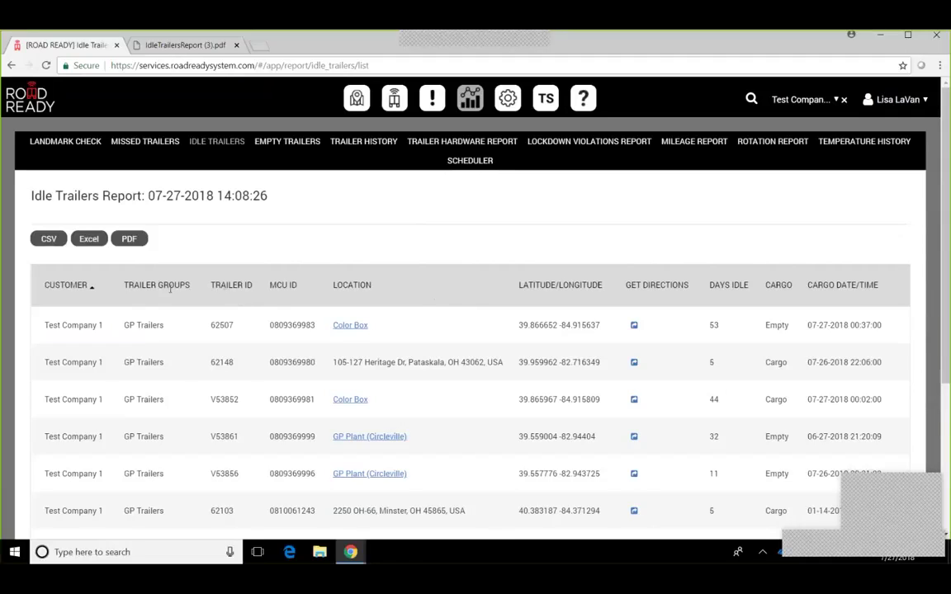
Step: Sort the idle trailers by trailer ID, and re-sort them by cargo status with the empty trailers first
left_click(232, 288)
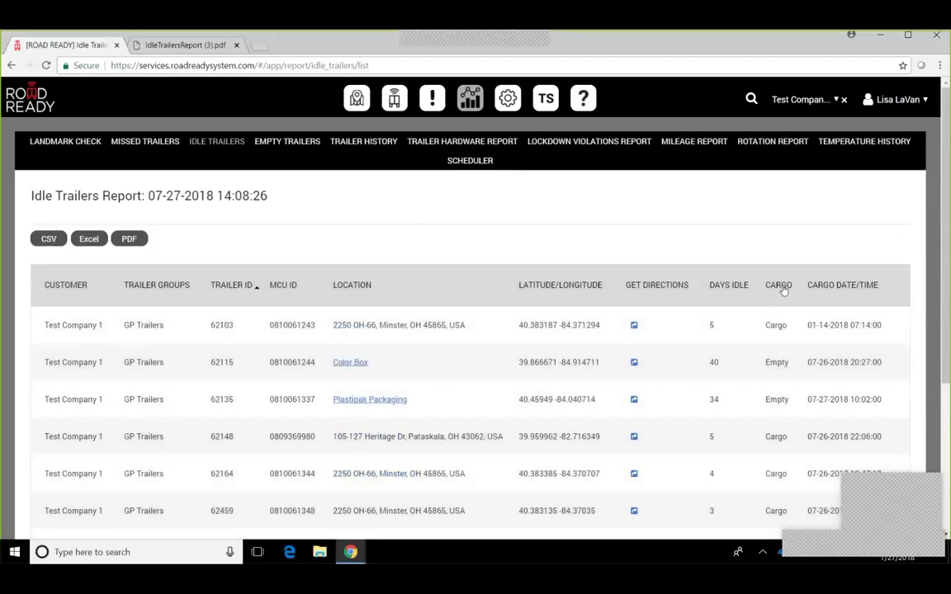
left_click(780, 285)
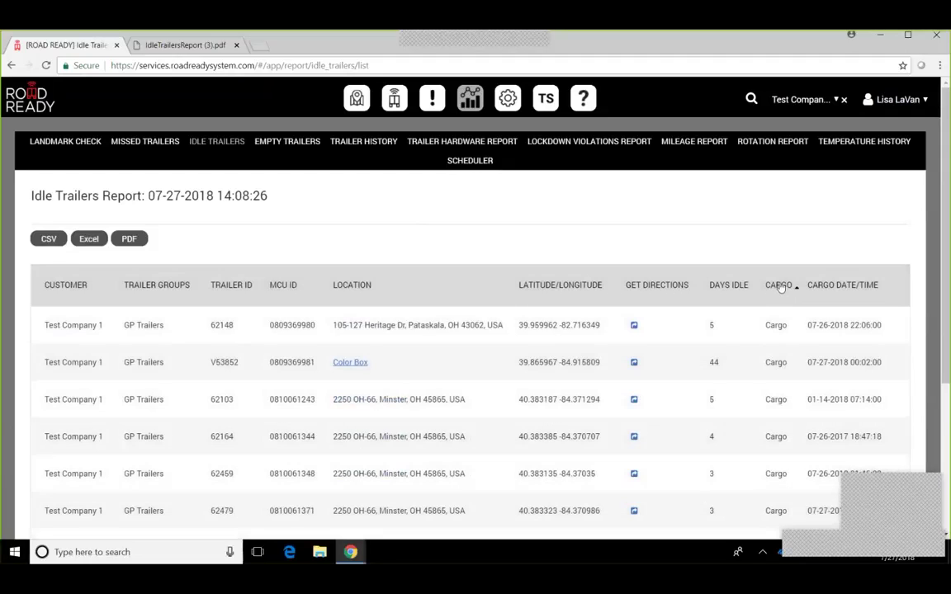
left_click(780, 285)
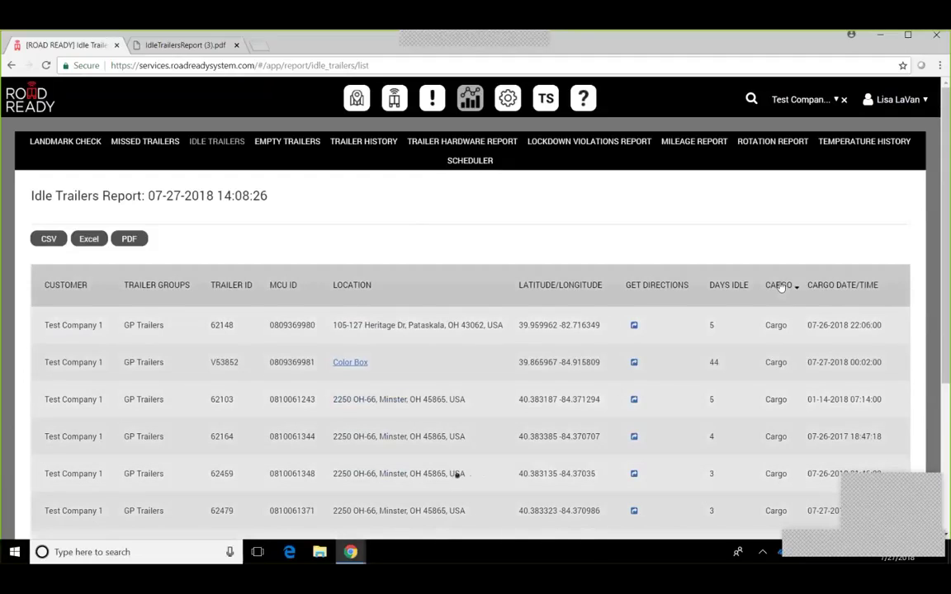
scroll(776, 339, "down", 1)
scroll(776, 339, "down", 1)
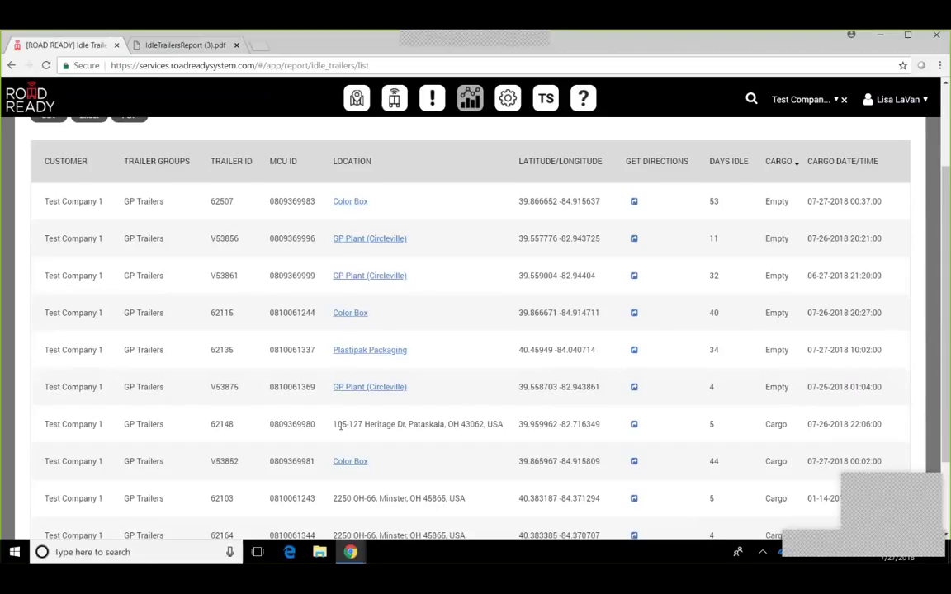
Step: Get directions to the location of trailer 62148 and examine the area around the destination on the map
left_click_drag(336, 425, 491, 441)
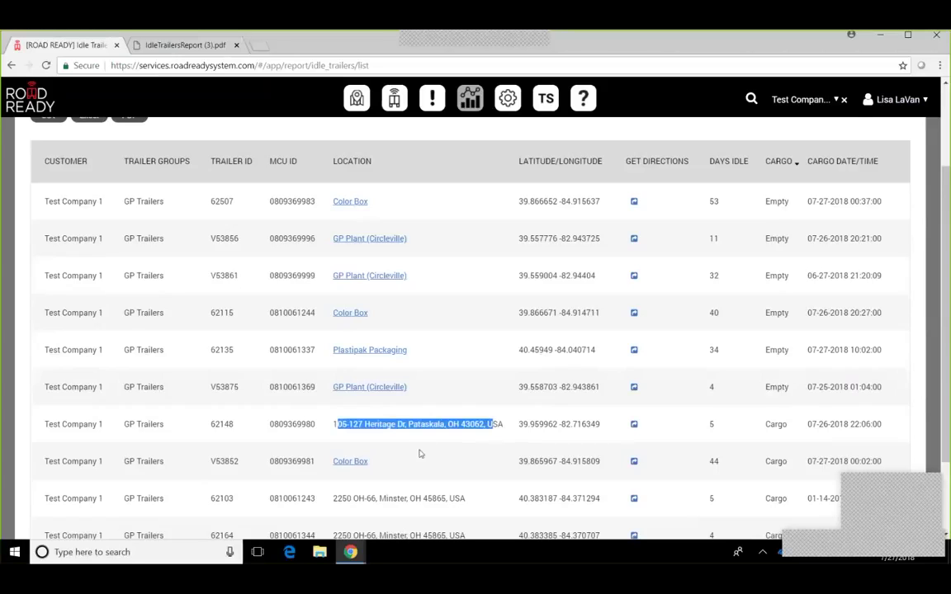
left_click(368, 379)
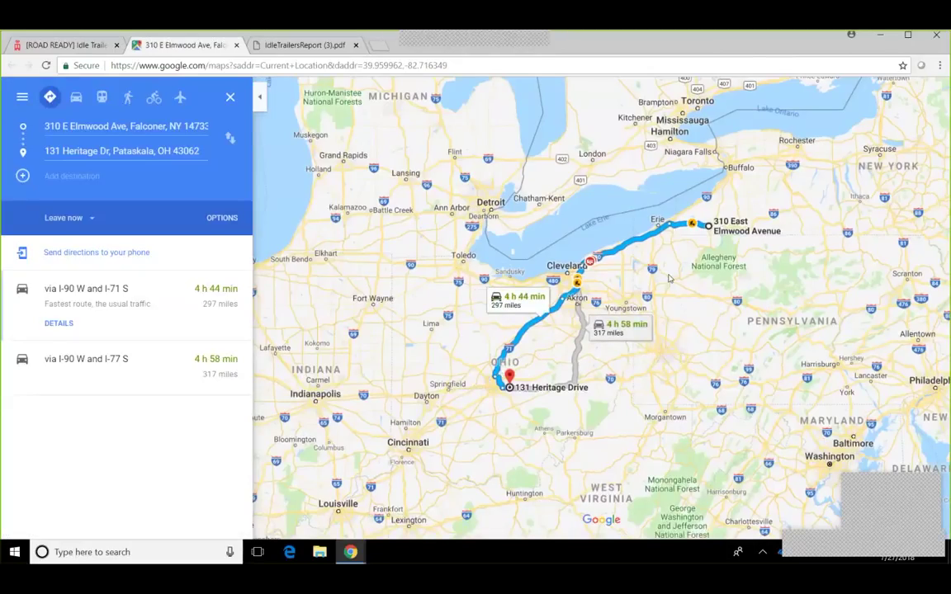
scroll(509, 398, "up", 1)
scroll(510, 398, "up", 2)
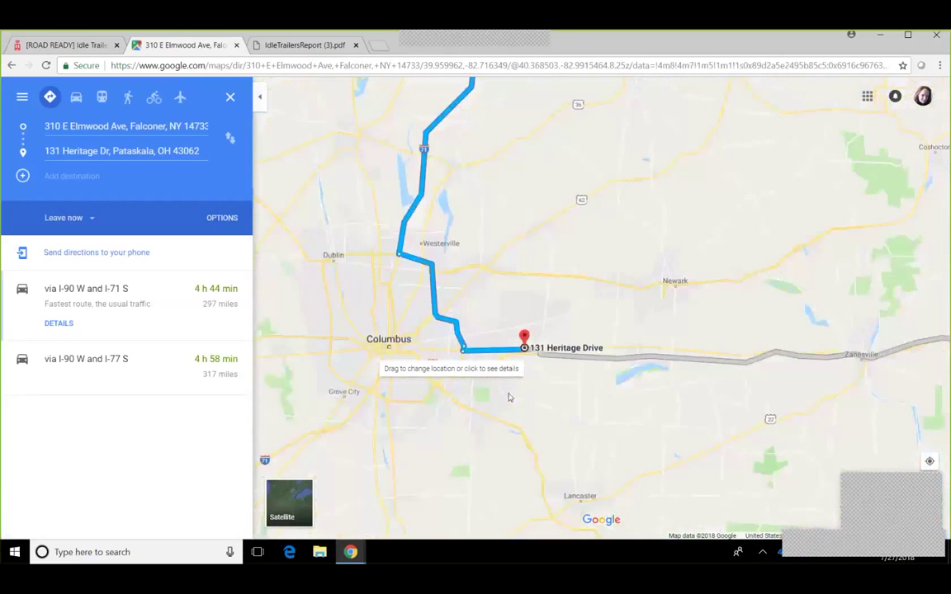
scroll(510, 398, "up", 4)
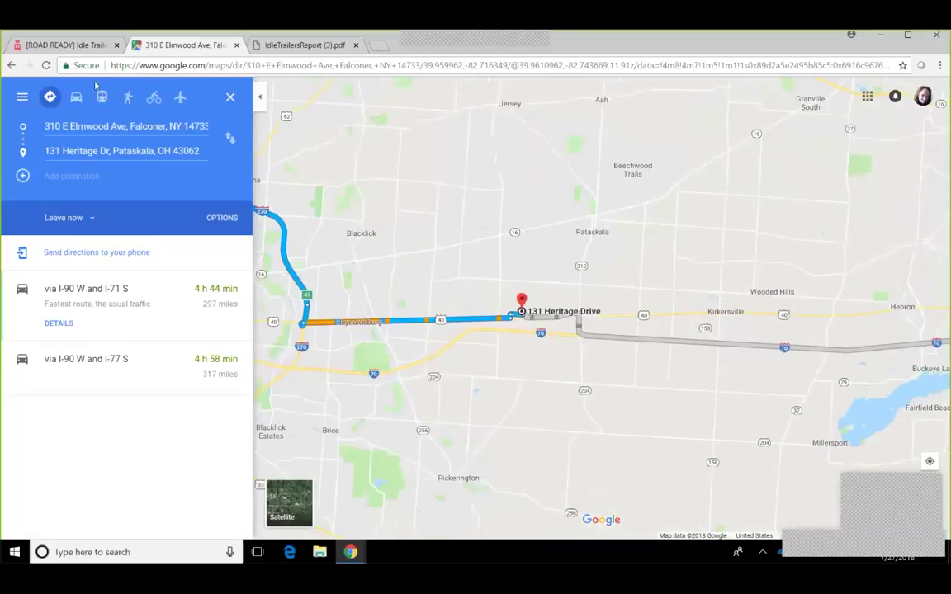
Step: Return to the Idle Trailers report and sort it by days idle in ascending order
left_click(66, 45)
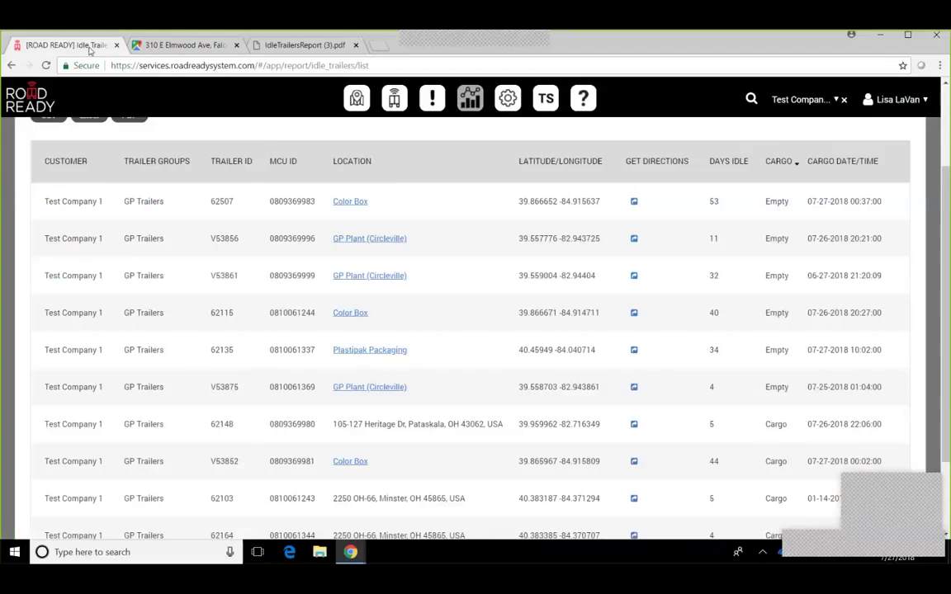
scroll(580, 235, "up", 2)
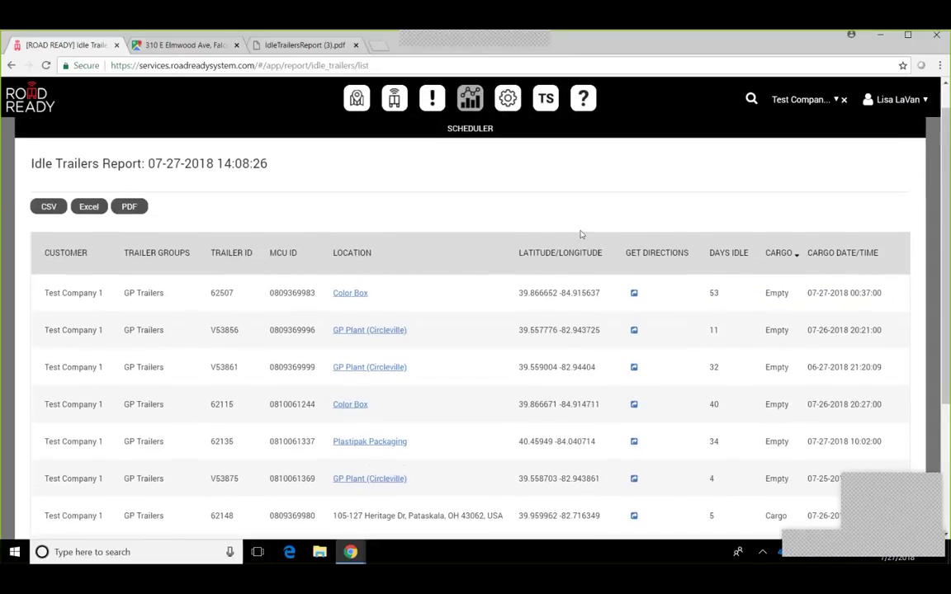
scroll(580, 235, "up", 1)
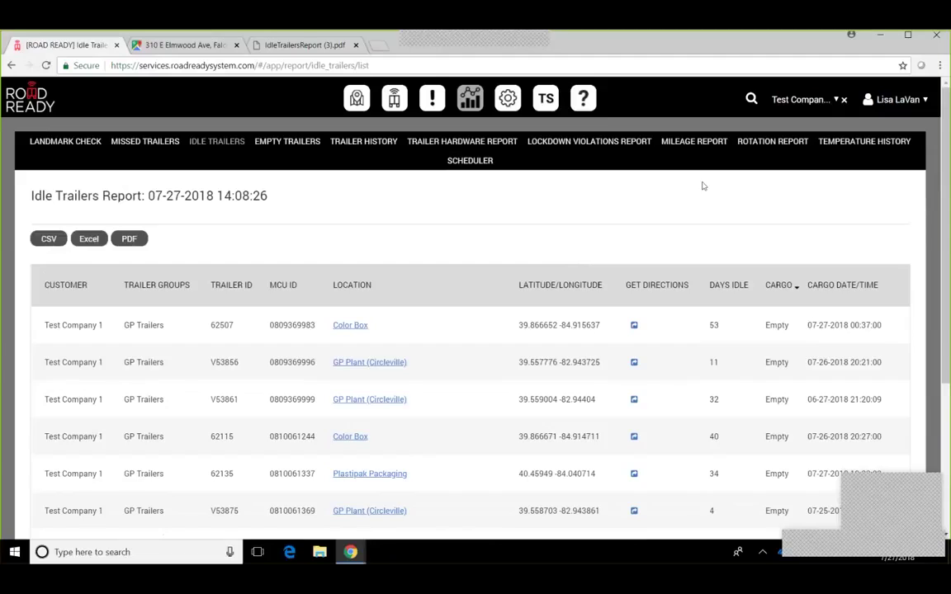
left_click(732, 288)
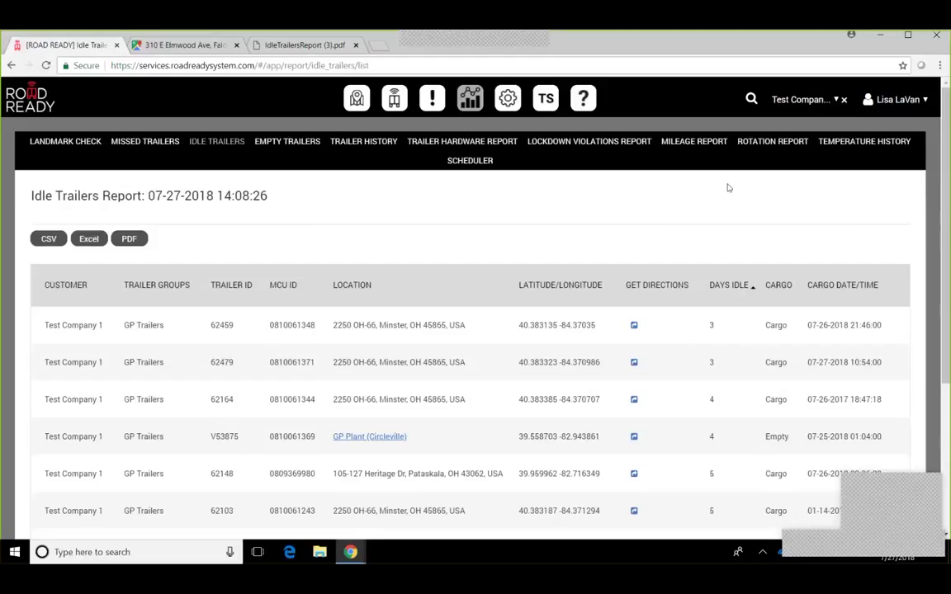
Step: Find the test companies with "test" and switch the reports to Test Company 3
left_click(800, 100)
type("test")
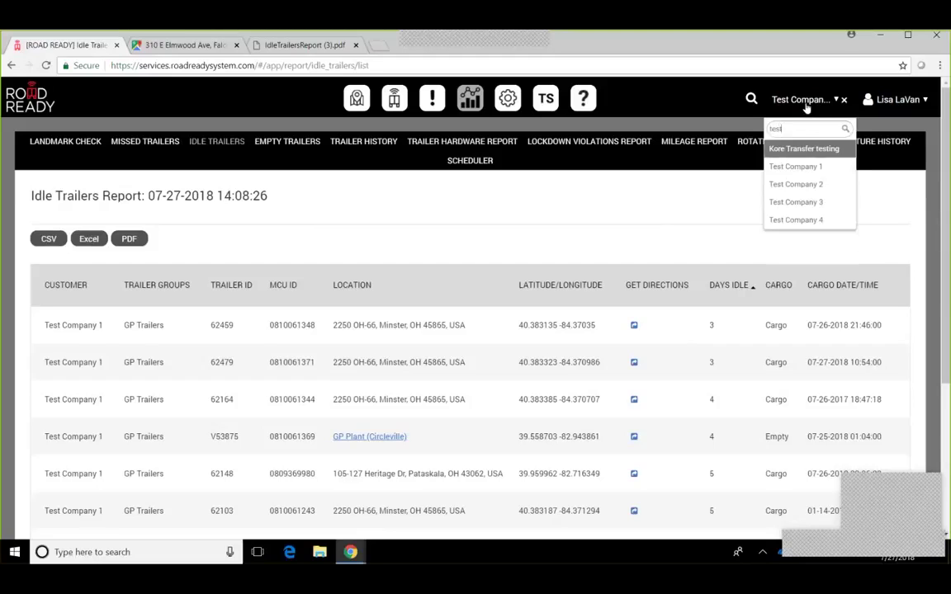
left_click(805, 186)
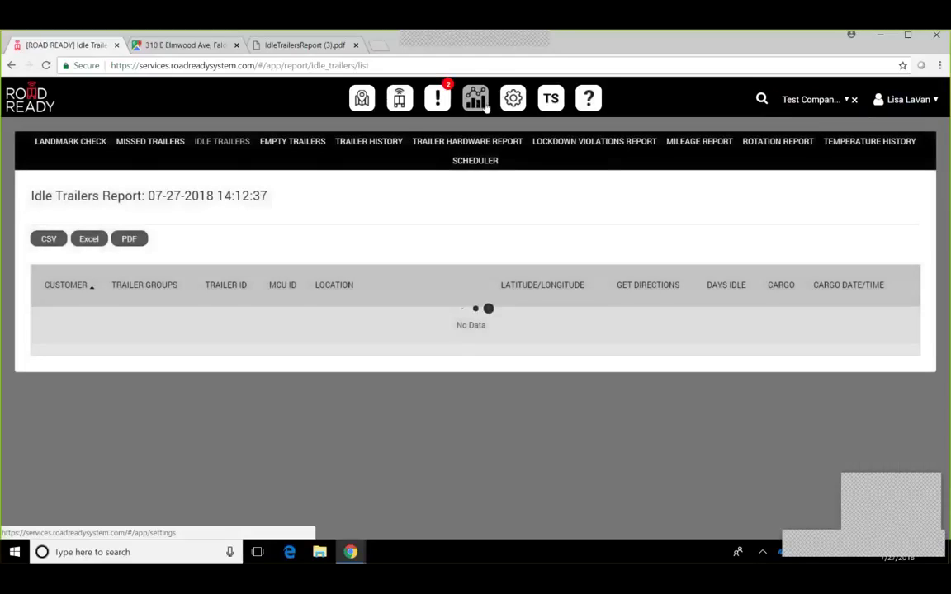
left_click(476, 100)
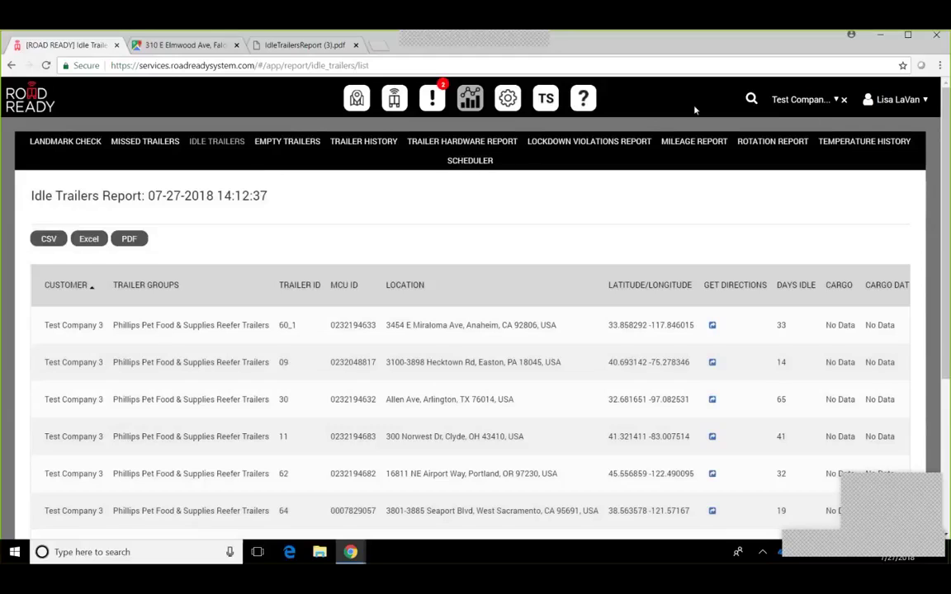
Step: Open the Temperature History report and search it by trailer for all trailers
left_click(850, 142)
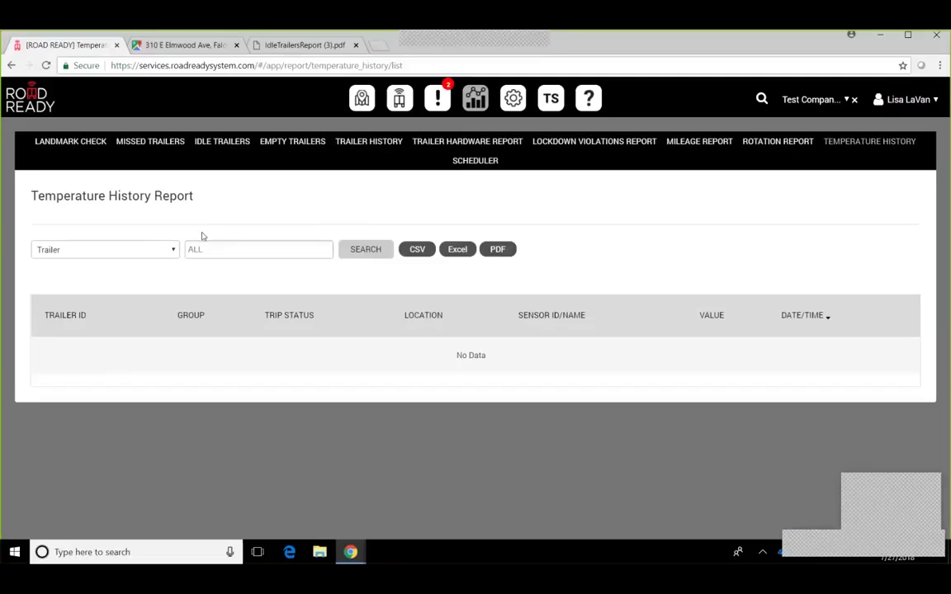
left_click(173, 249)
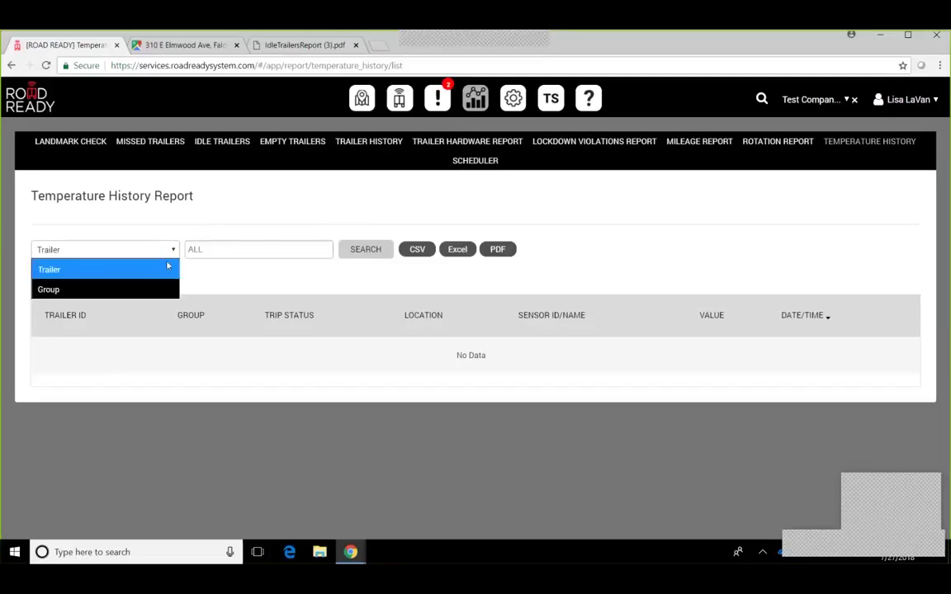
left_click(123, 273)
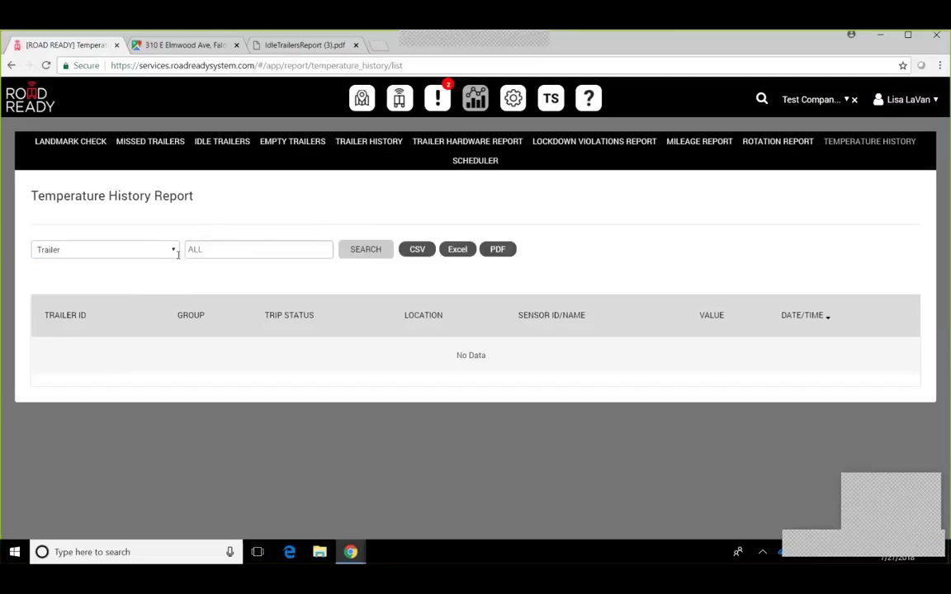
left_click(205, 250)
left_click(353, 250)
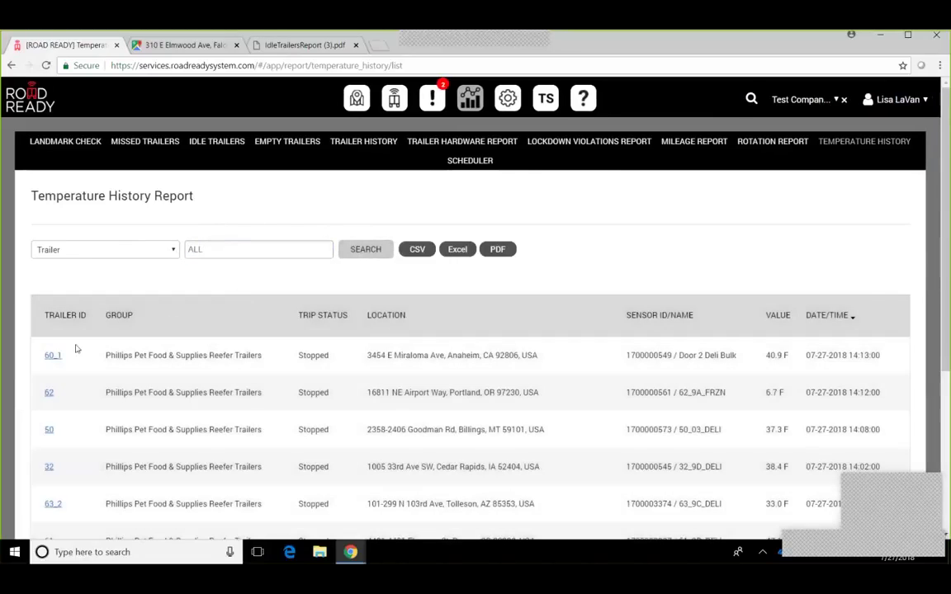
Step: Open the temperature history profile of trailer 60_1 and set its range to Last 7 Days with an interval of every 1 hour
left_click(53, 355)
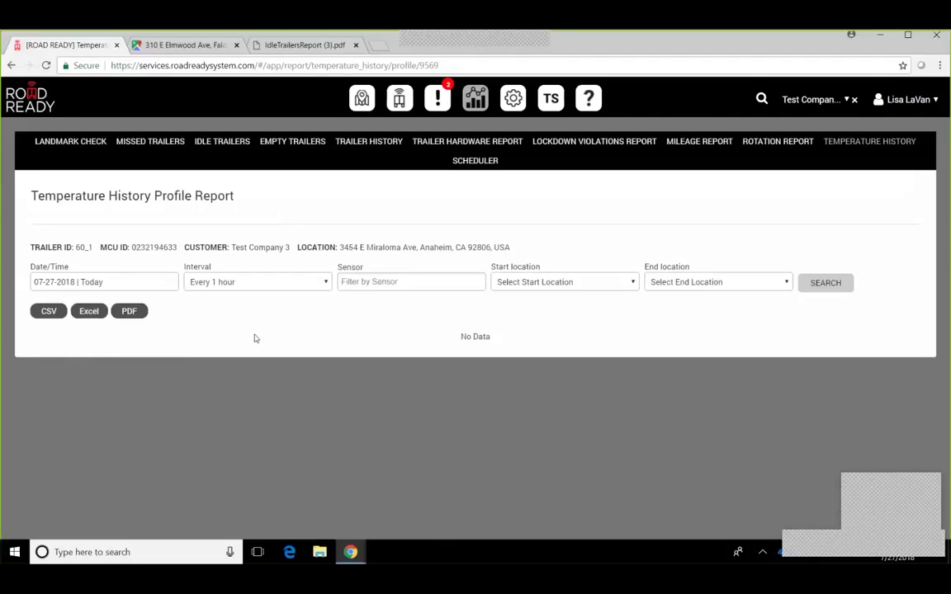
left_click(109, 285)
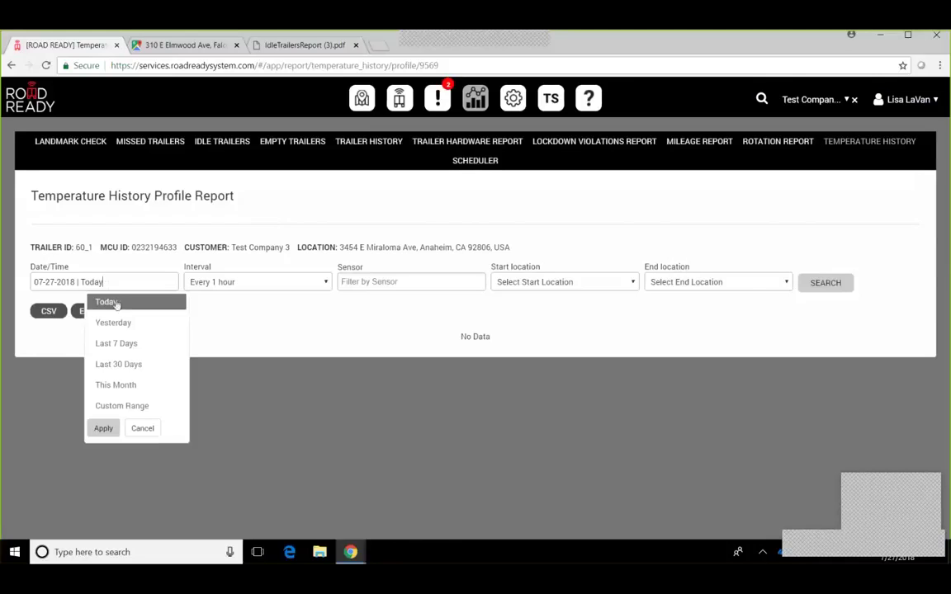
left_click(121, 345)
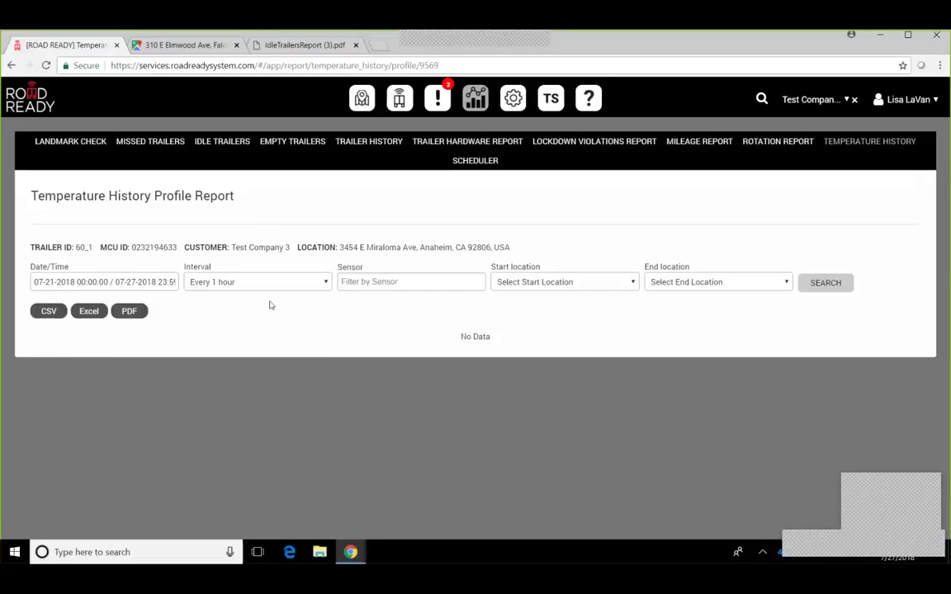
left_click(288, 285)
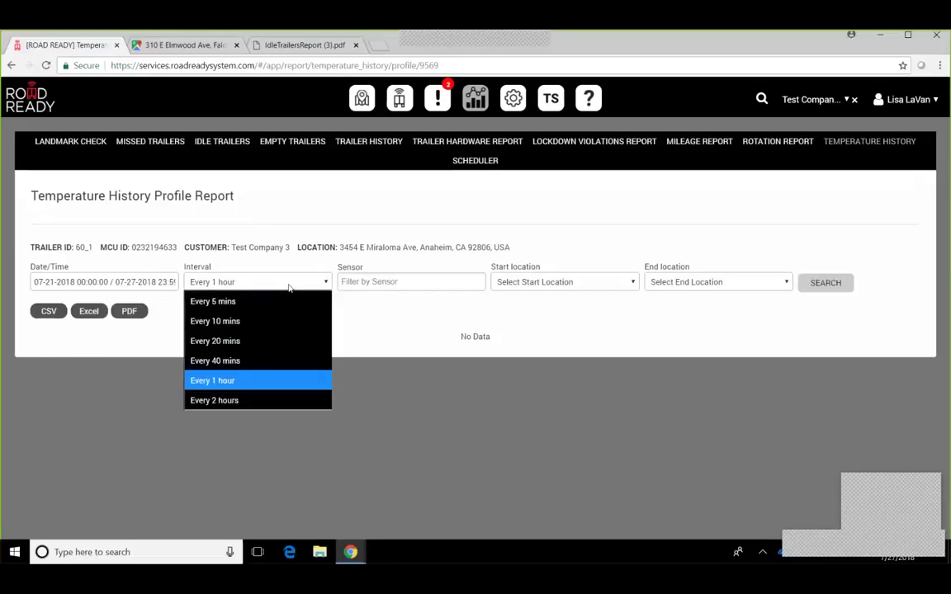
left_click(216, 381)
Step: Add the Door 3 Frozen, Door 7 Deli Storage 1 and Door 4 Frozen Storage sensors to the profile report's filter
left_click(392, 282)
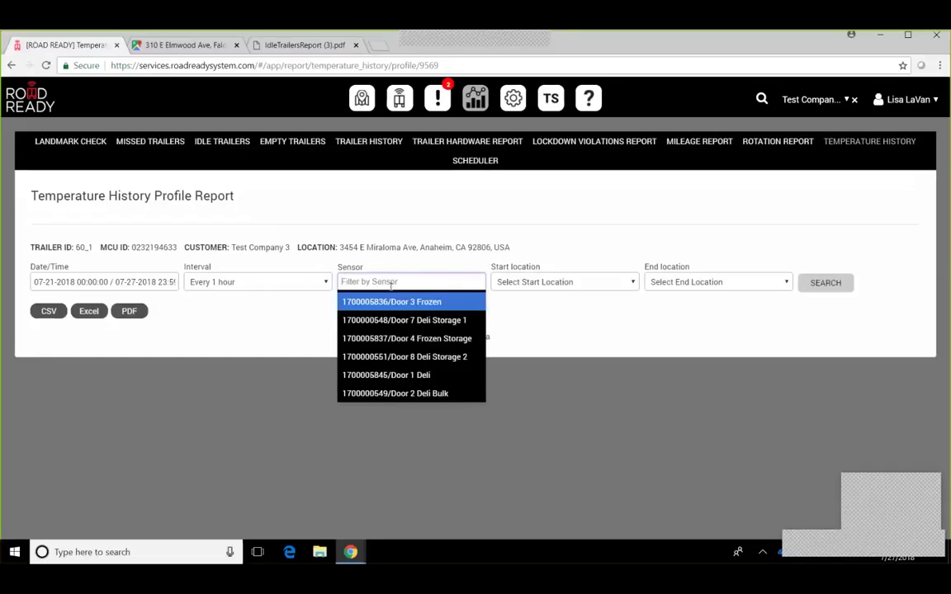
left_click(392, 301)
left_click(391, 295)
left_click(390, 317)
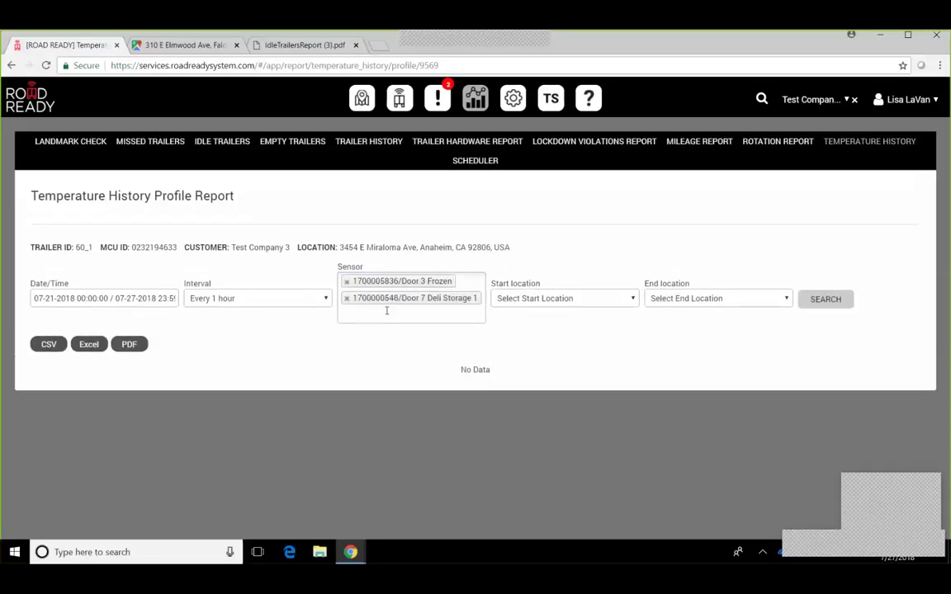
left_click(388, 313)
left_click(387, 335)
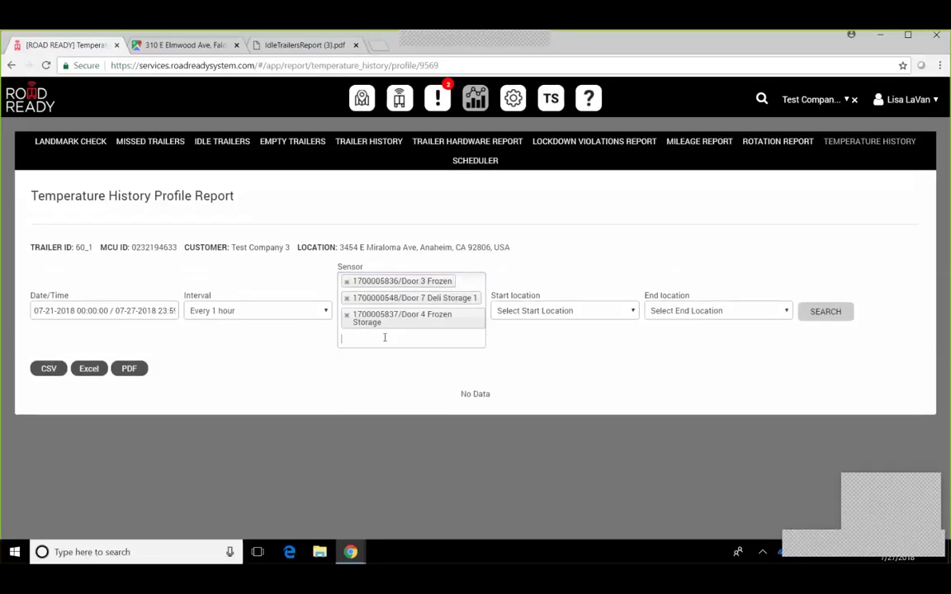
Step: Add the Door 8 Deli Storage 2, Door 1 Deli and Door 2 Deli Bulk sensors to the sensor filter
left_click(385, 330)
left_click(388, 362)
left_click(381, 352)
left_click(380, 375)
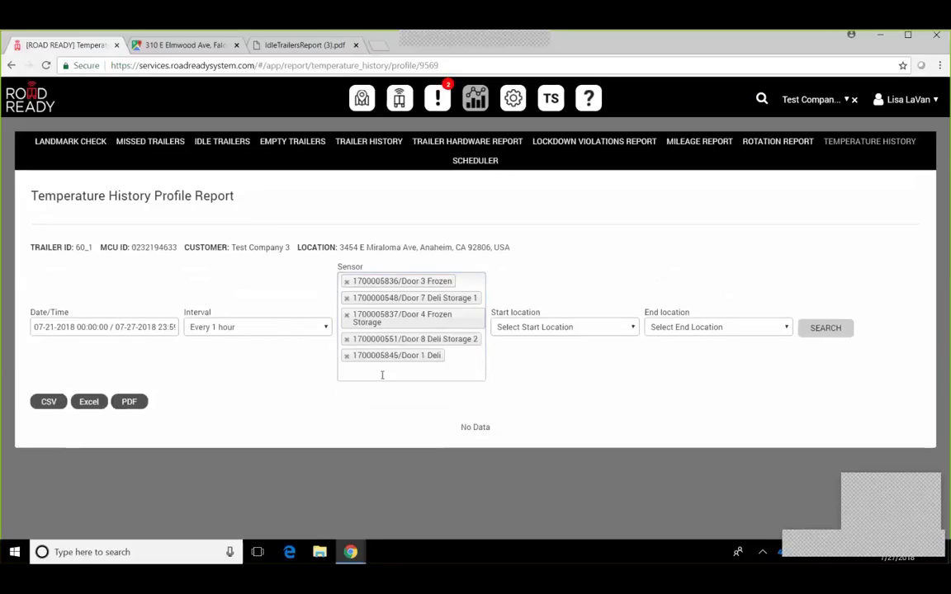
left_click(383, 369)
left_click(384, 392)
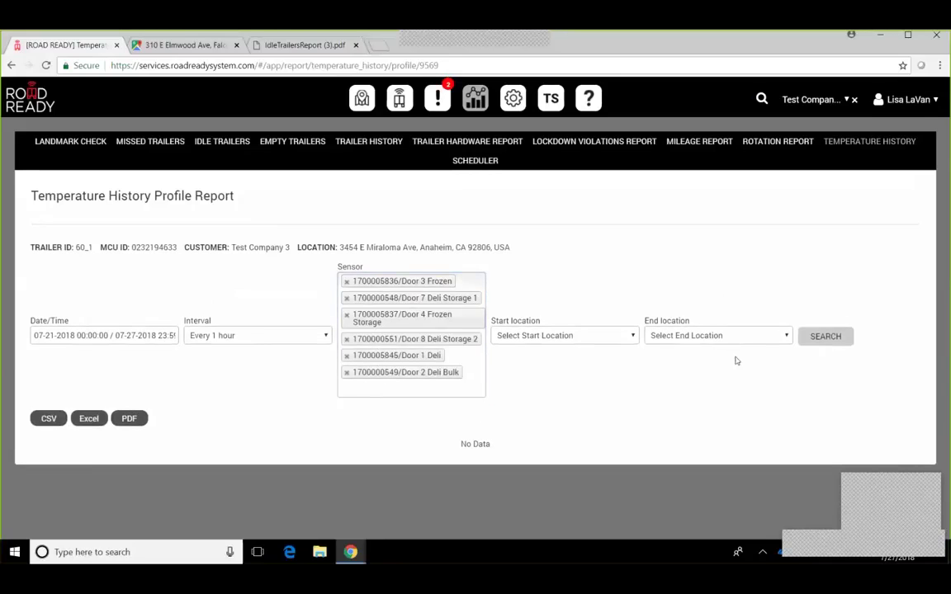
Step: Run the temperature history profile search for the six selected sensors and review the resulting map, readings table and chart
left_click(827, 346)
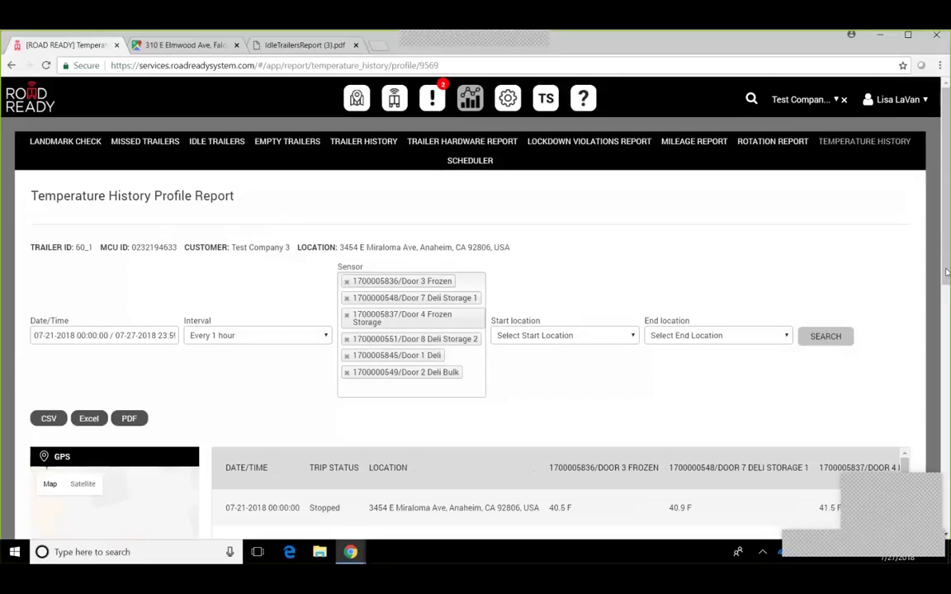
left_click_drag(944, 230, 947, 351)
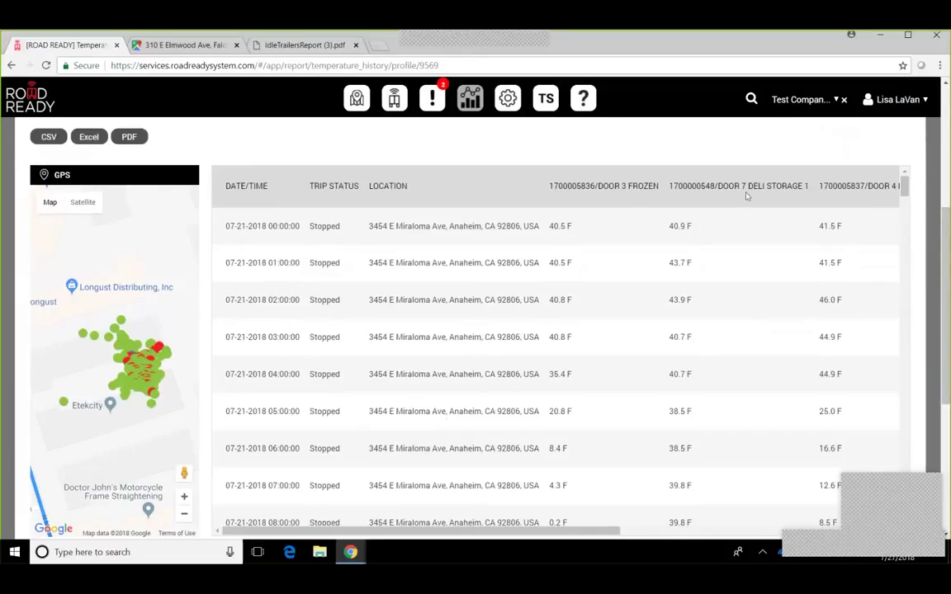
left_click_drag(571, 532, 495, 484)
scroll(412, 464, "down", 3)
scroll(852, 285, "down", 3)
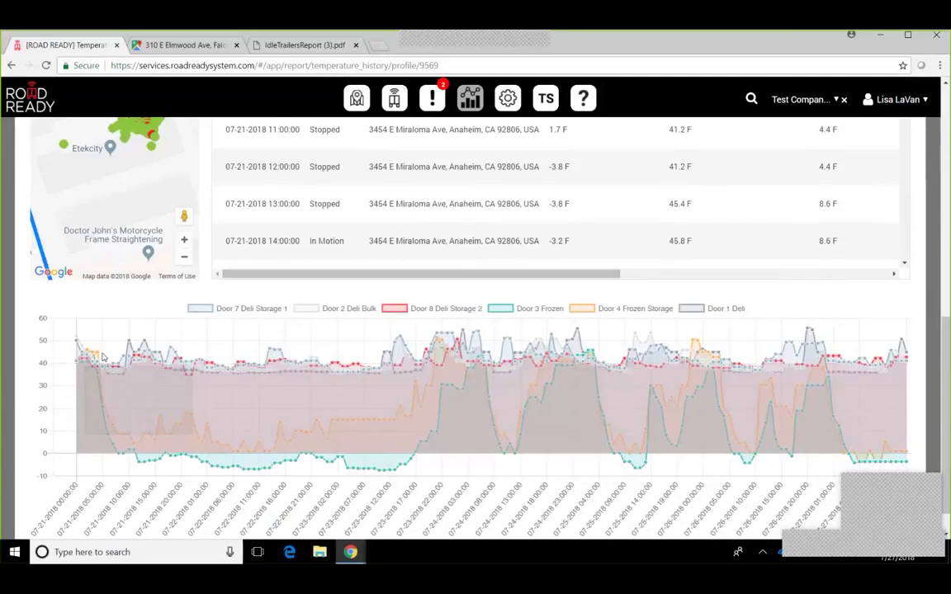
Step: Remove the Door 4 Frozen Storage and Door 1 Deli sensors from the filter, rerun the search and check the chart
scroll(416, 340, "up", 7)
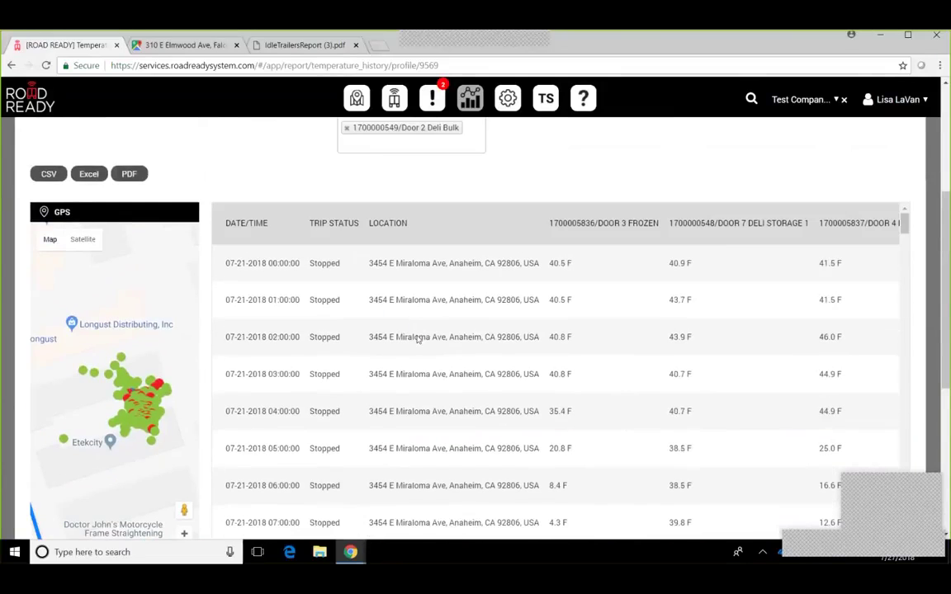
scroll(946, 265, "up", 3)
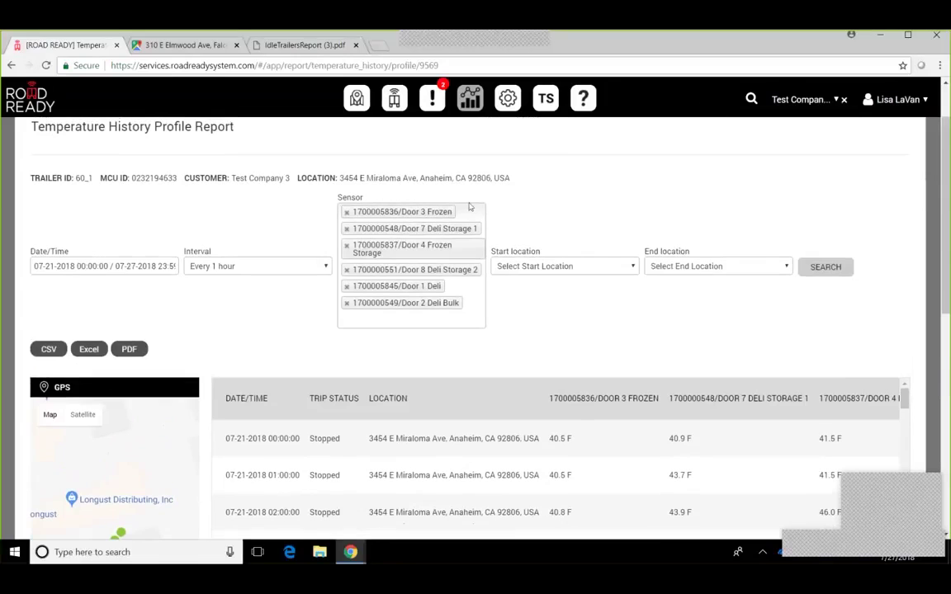
left_click(346, 246)
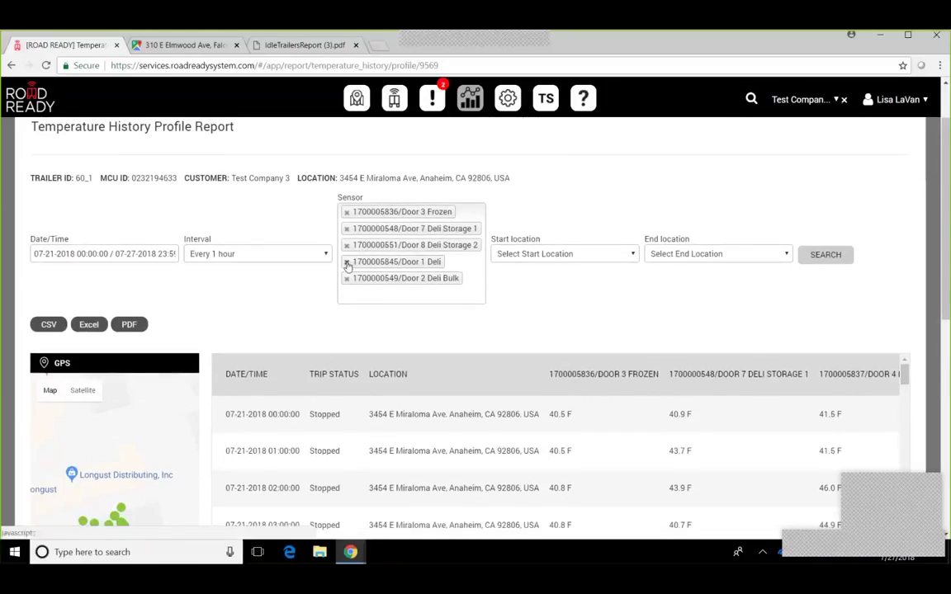
left_click(346, 261)
left_click(814, 245)
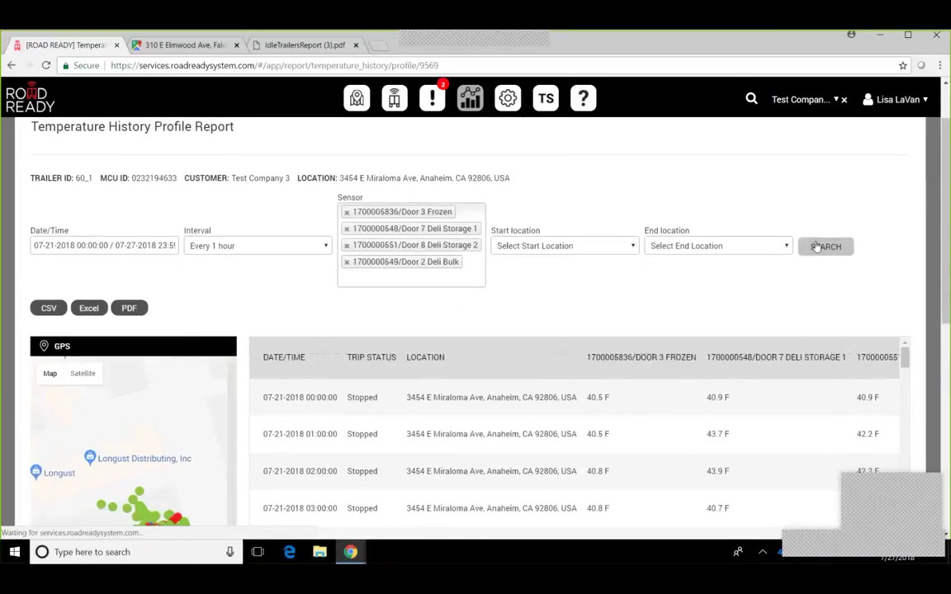
left_click_drag(946, 238, 948, 423)
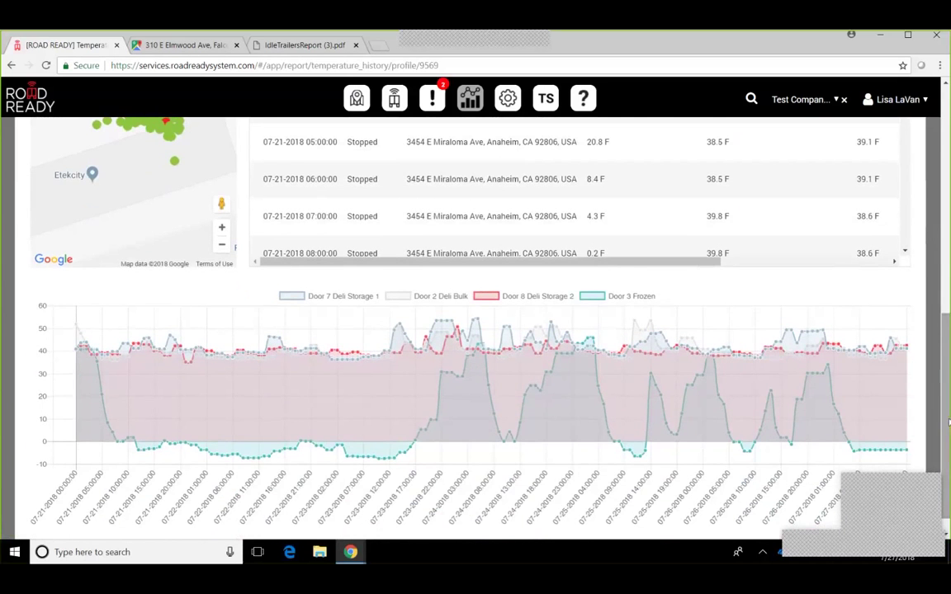
Step: Remove the Door 2 Deli Bulk sensor from the filter, rerun the search and check the updated chart
scroll(402, 276, "up", 10)
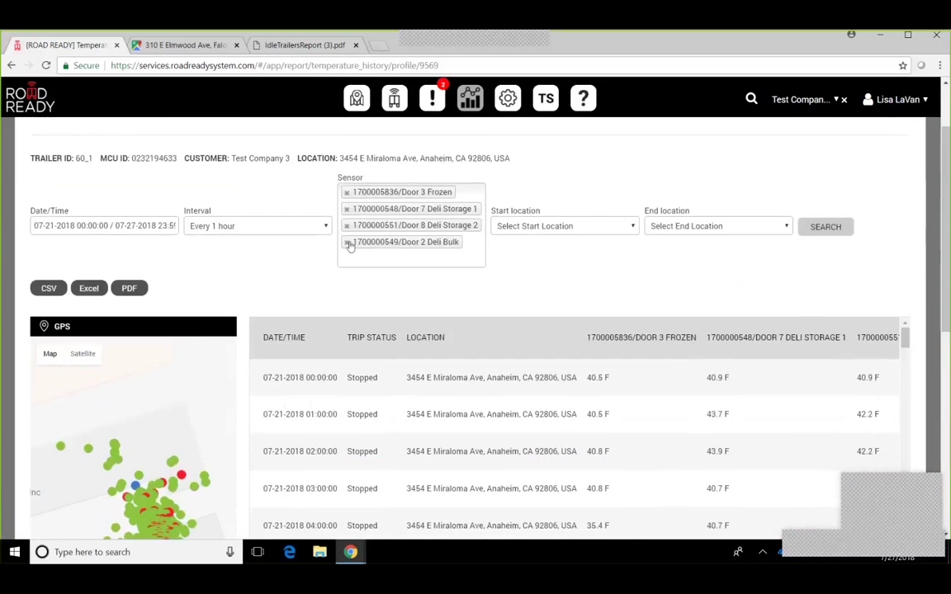
left_click(347, 242)
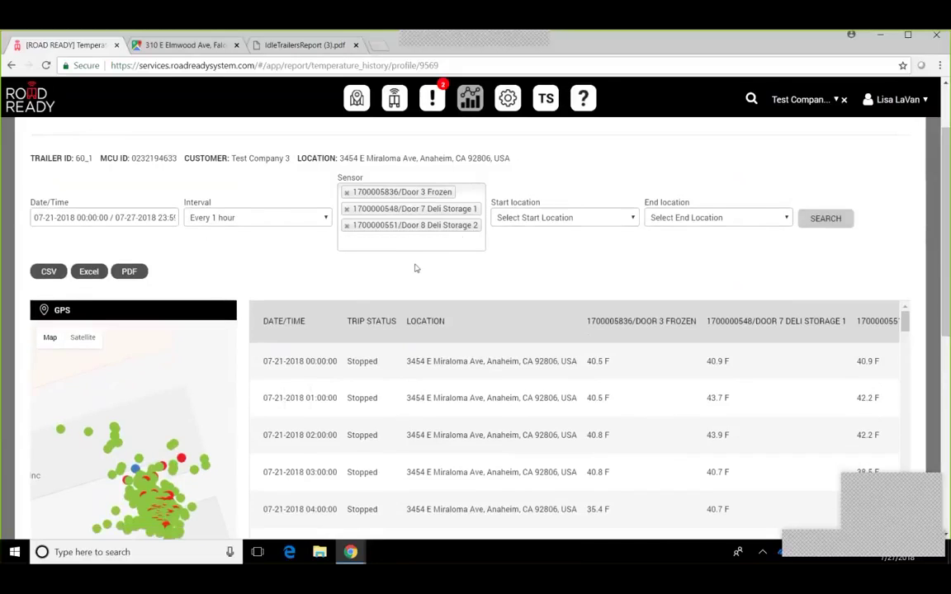
left_click(393, 243)
scroll(393, 248, "up", 3)
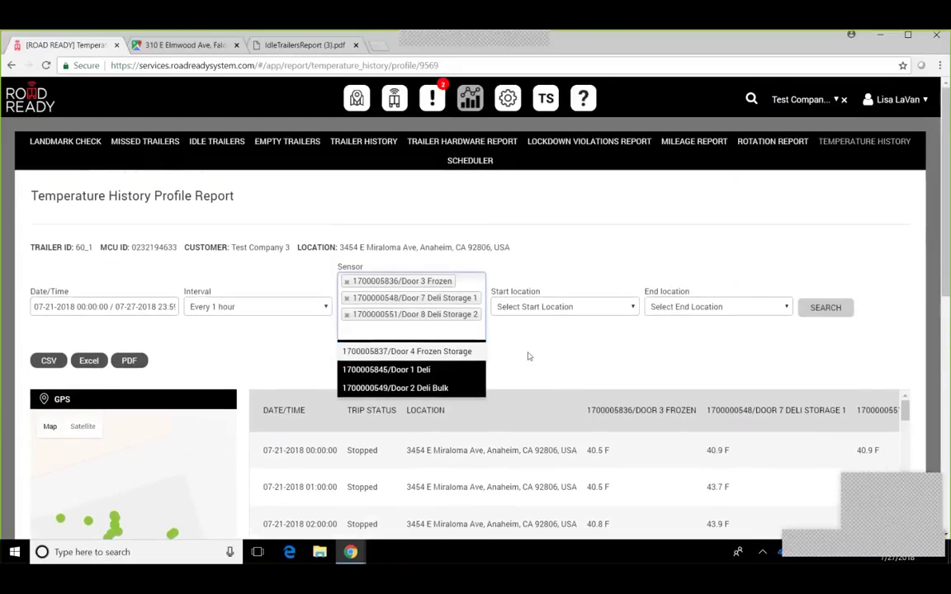
left_click(764, 362)
left_click(828, 308)
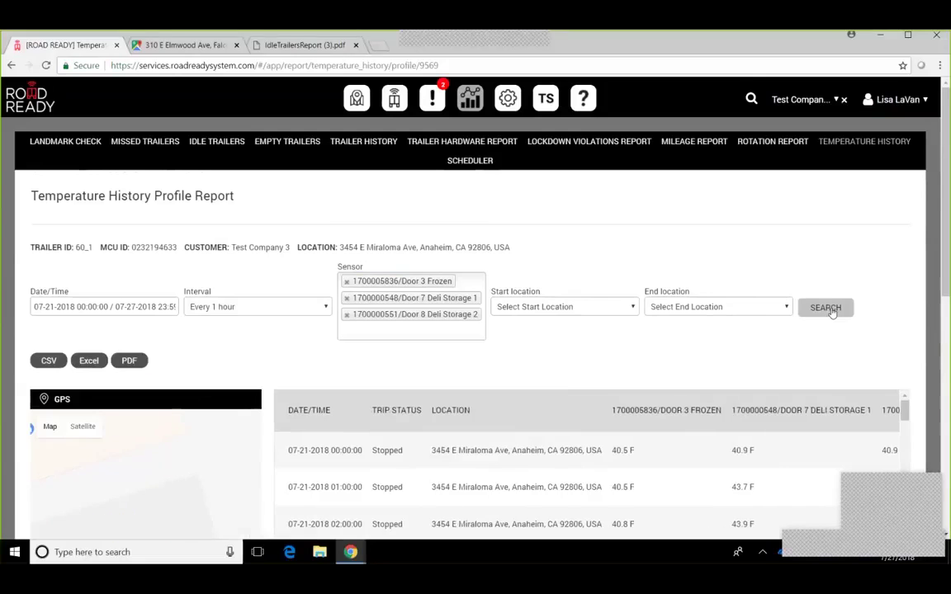
scroll(895, 286, "down", 5)
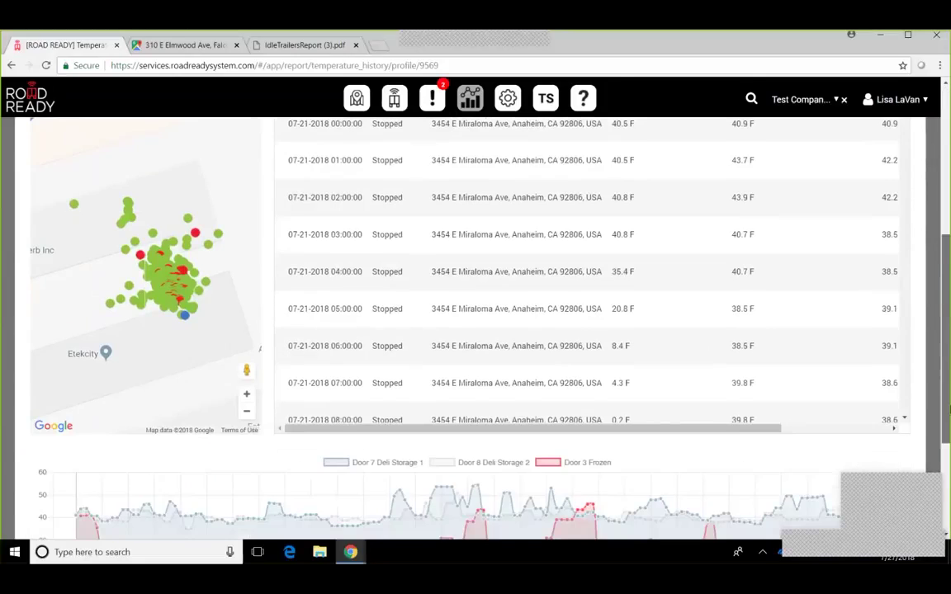
scroll(949, 453, "down", 1)
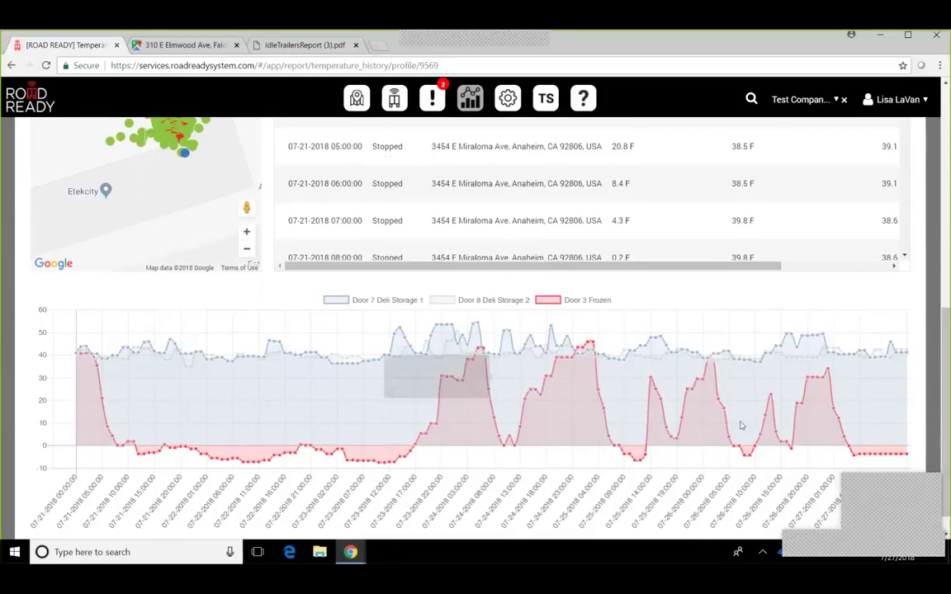
Step: Change the report's date range to Yesterday and rerun the search to view that day's temperature chart
scroll(946, 383, "up", 10)
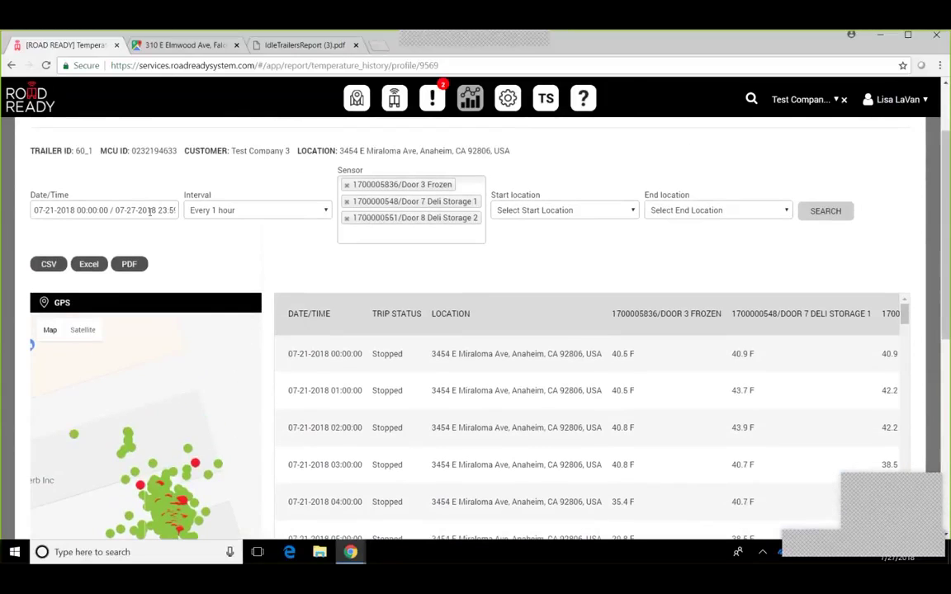
left_click(149, 211)
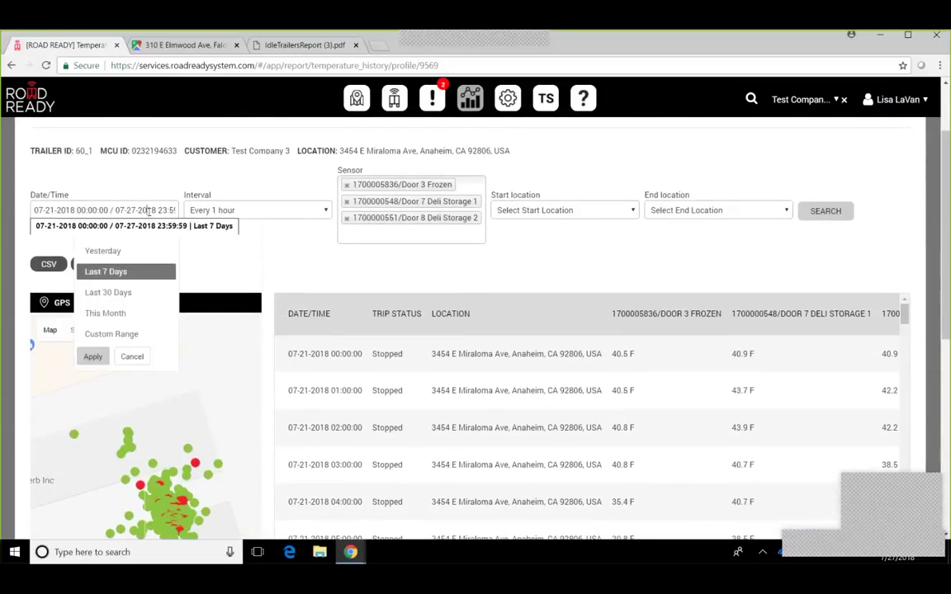
left_click(97, 249)
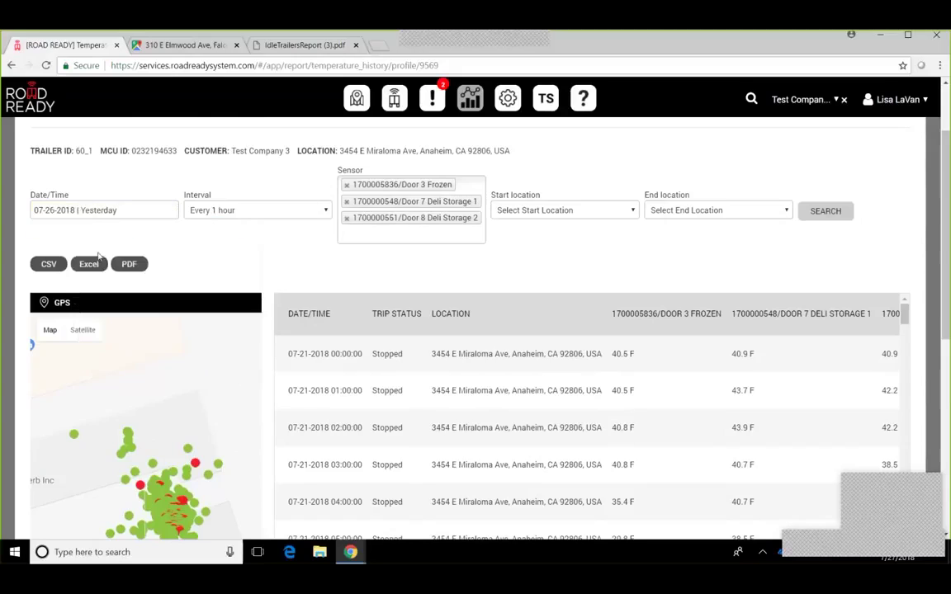
left_click(820, 211)
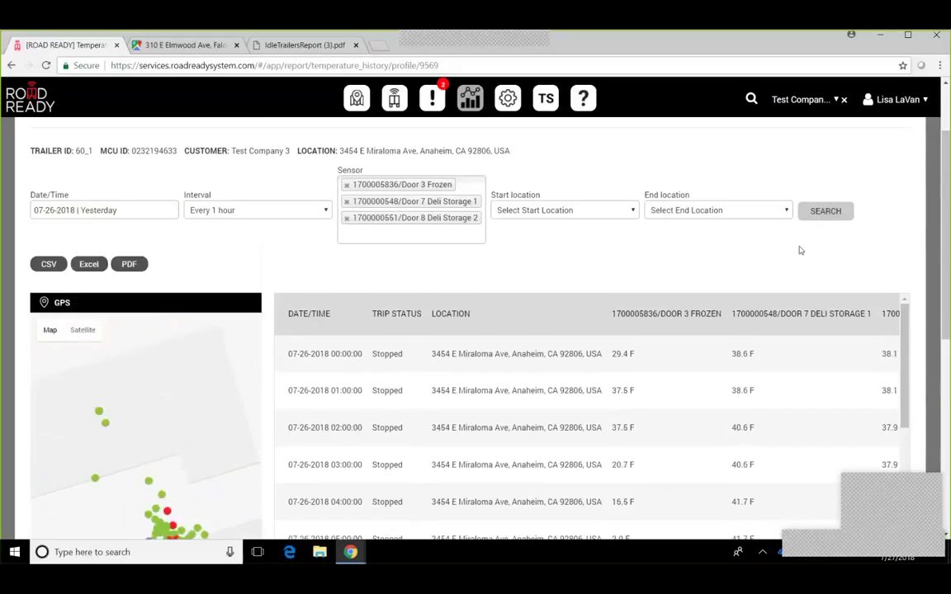
scroll(799, 250, "down", 6)
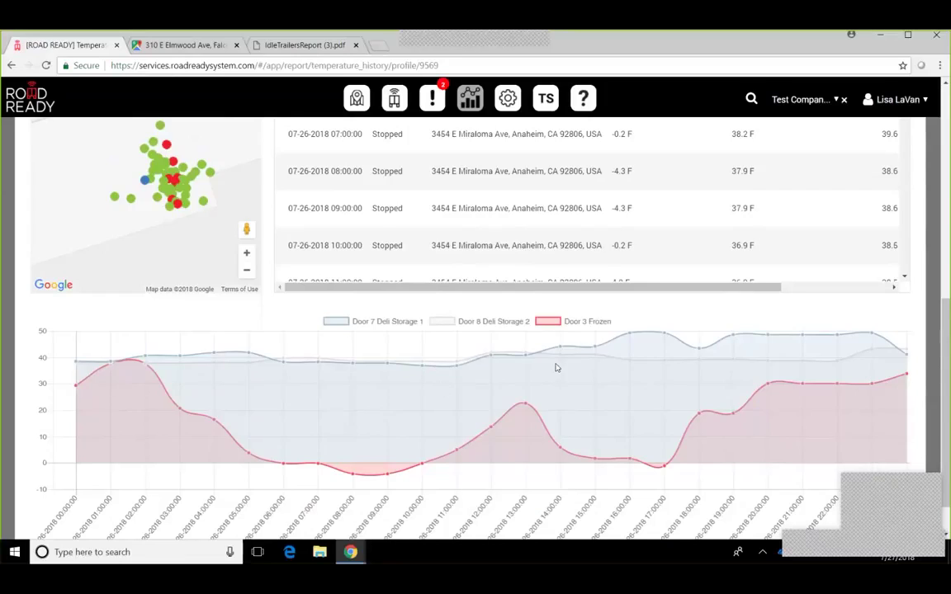
Step: Export the temperature history profile report as a PDF and open the downloaded file to look through its pages
scroll(301, 380, "up", 3)
scroll(281, 278, "up", 2)
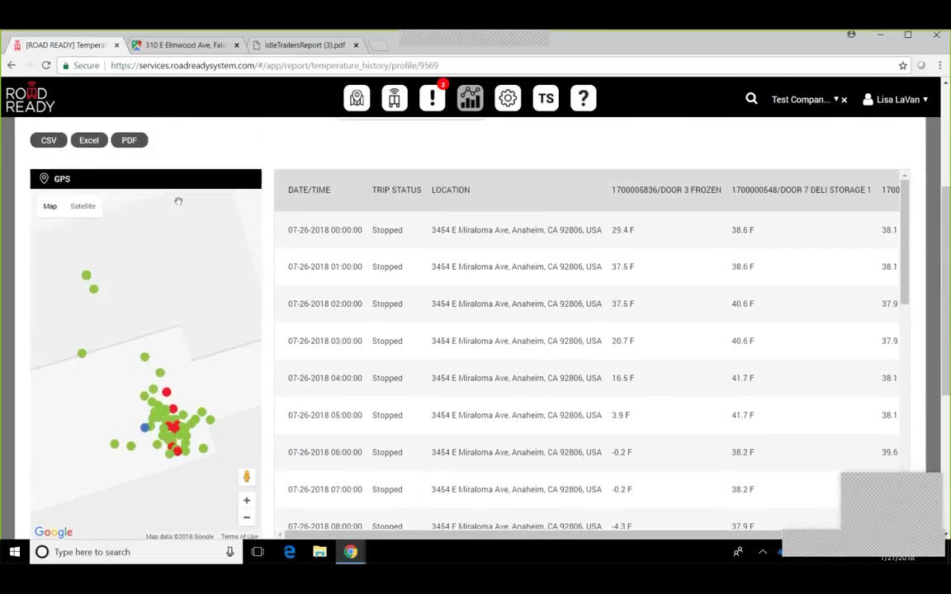
left_click(130, 141)
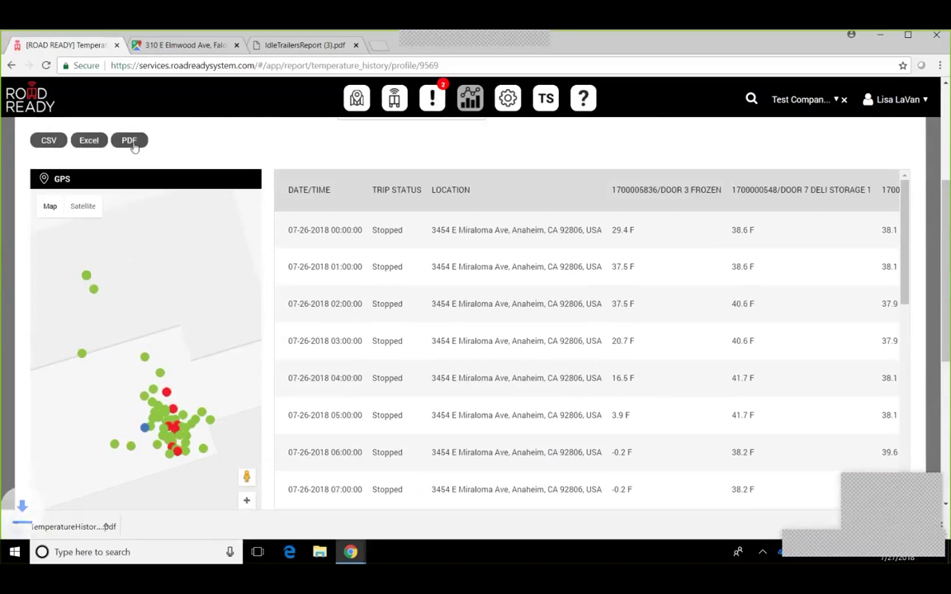
left_click(76, 528)
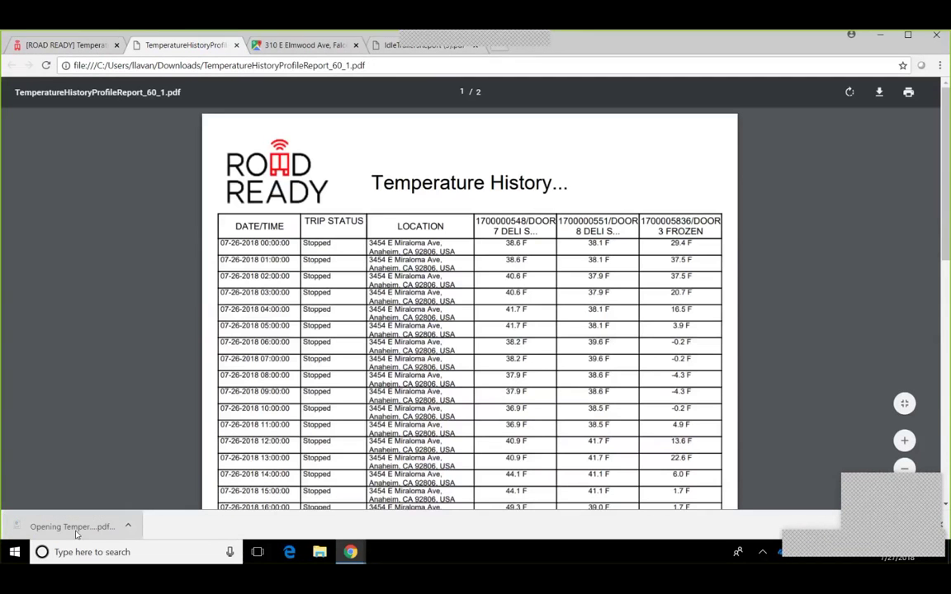
scroll(534, 351, "down", 15)
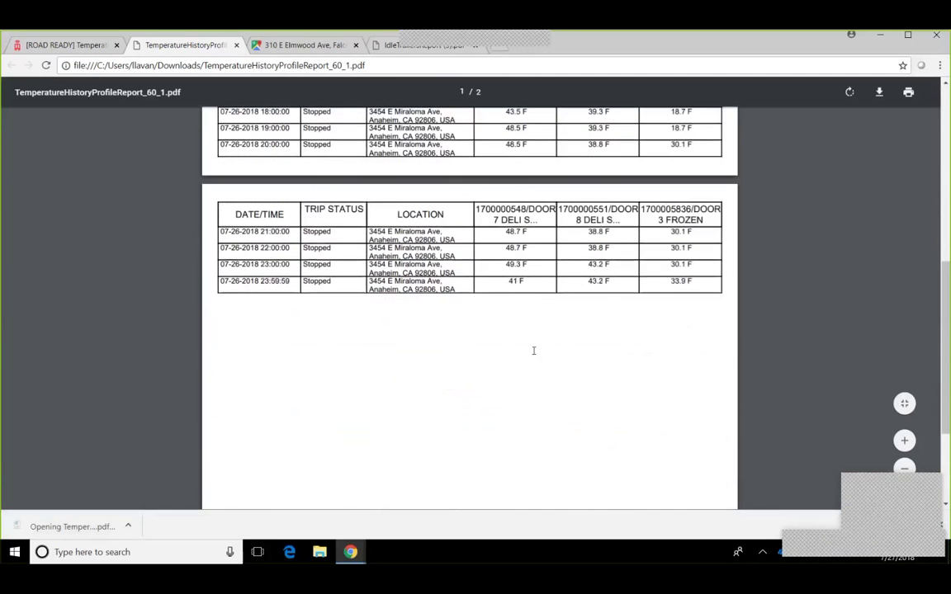
scroll(533, 351, "up", 15)
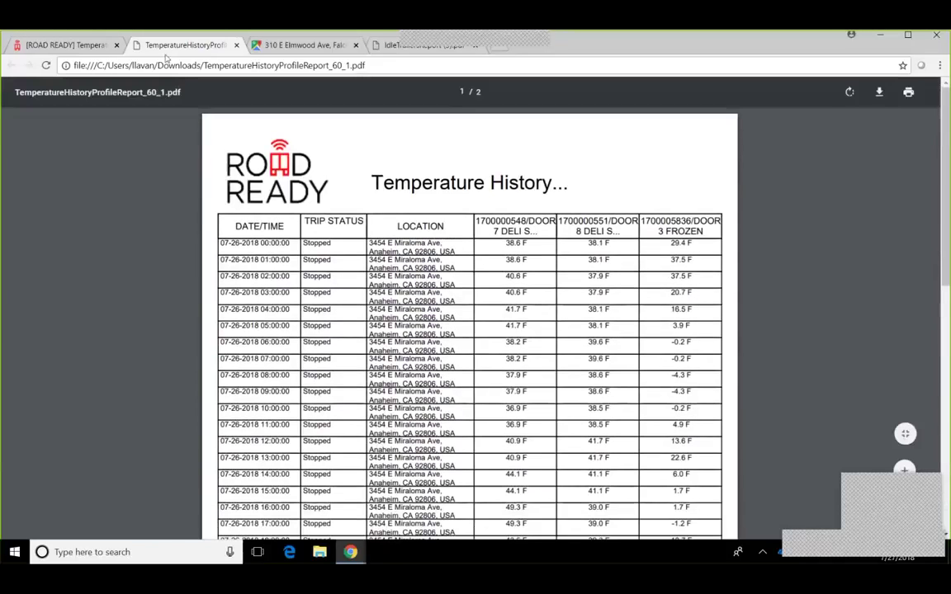
Step: Return to the online profile report and examine yesterday's readings table and temperature chart
left_click(80, 48)
scroll(417, 377, "down", 7)
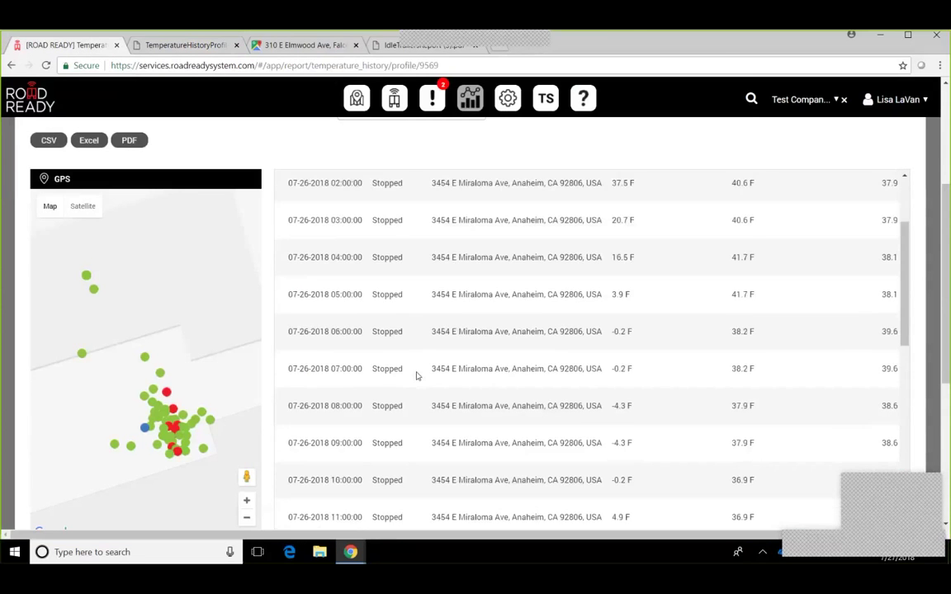
left_click_drag(948, 245, 949, 382)
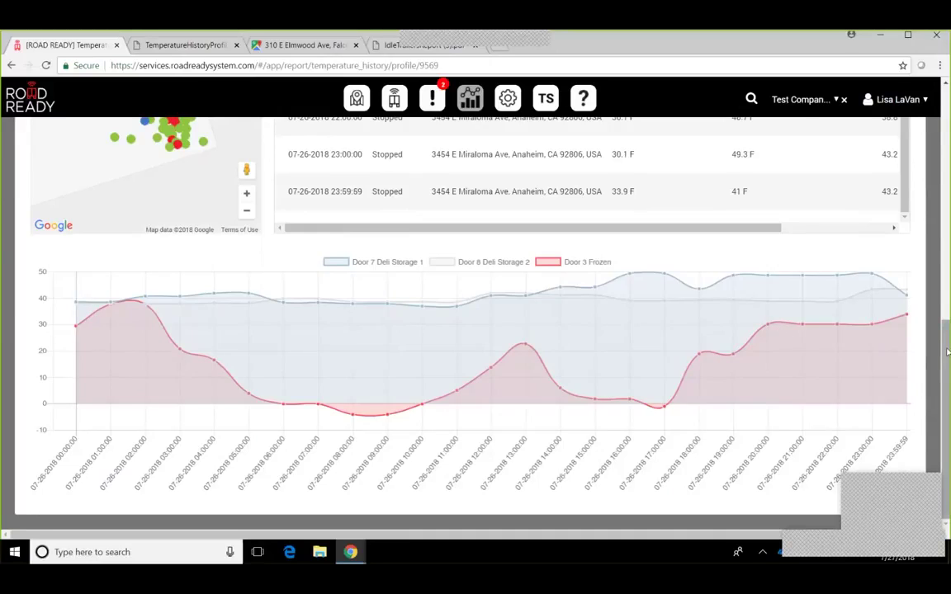
left_click_drag(938, 326, 937, 145)
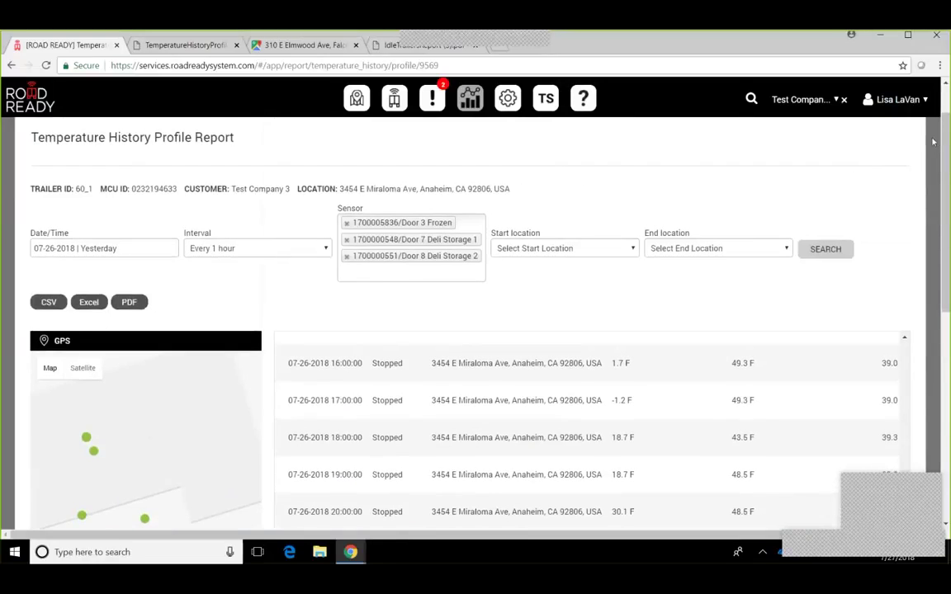
Step: Open the alerts overview and switch the active company to Test Company 4
left_click(431, 98)
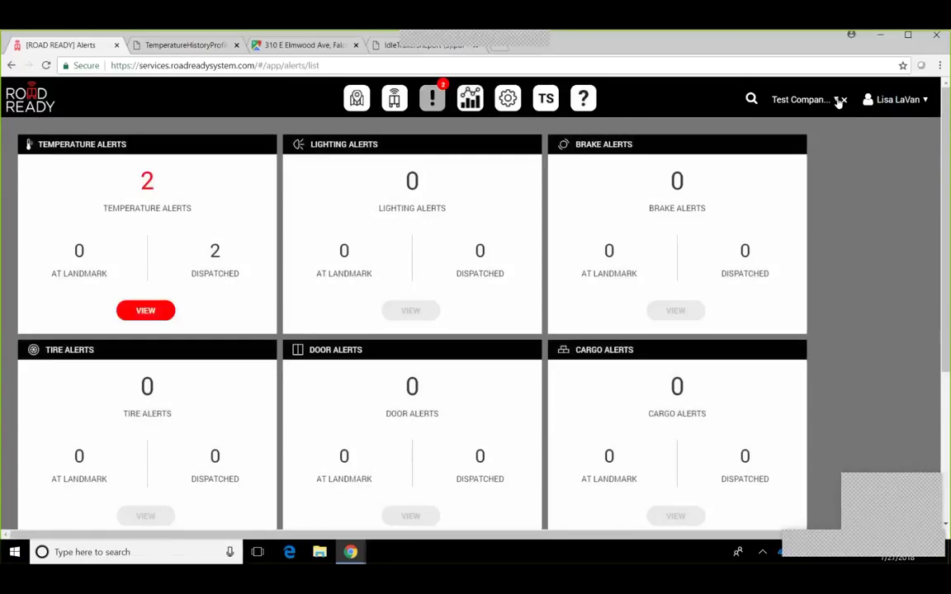
left_click(839, 101)
type("tes")
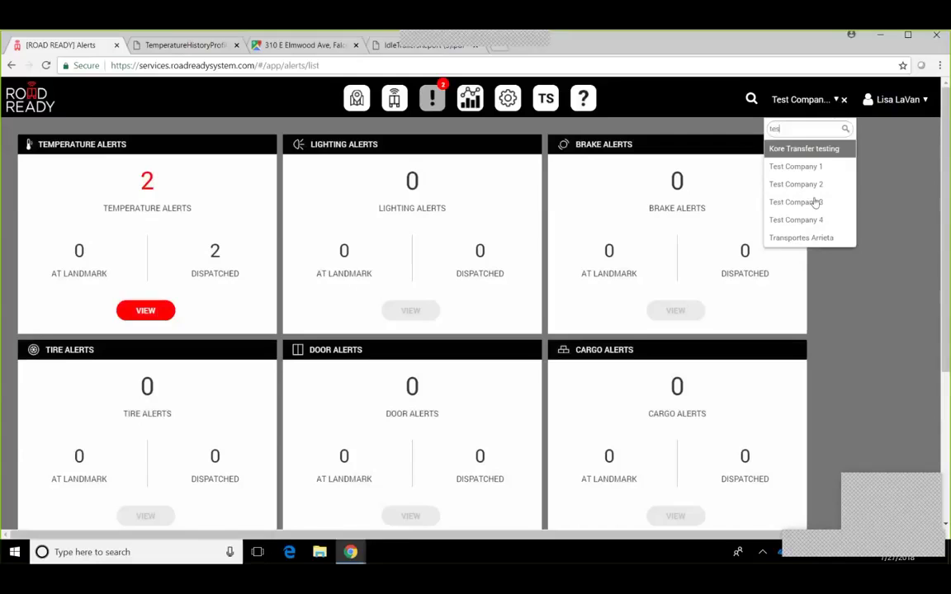
left_click(810, 220)
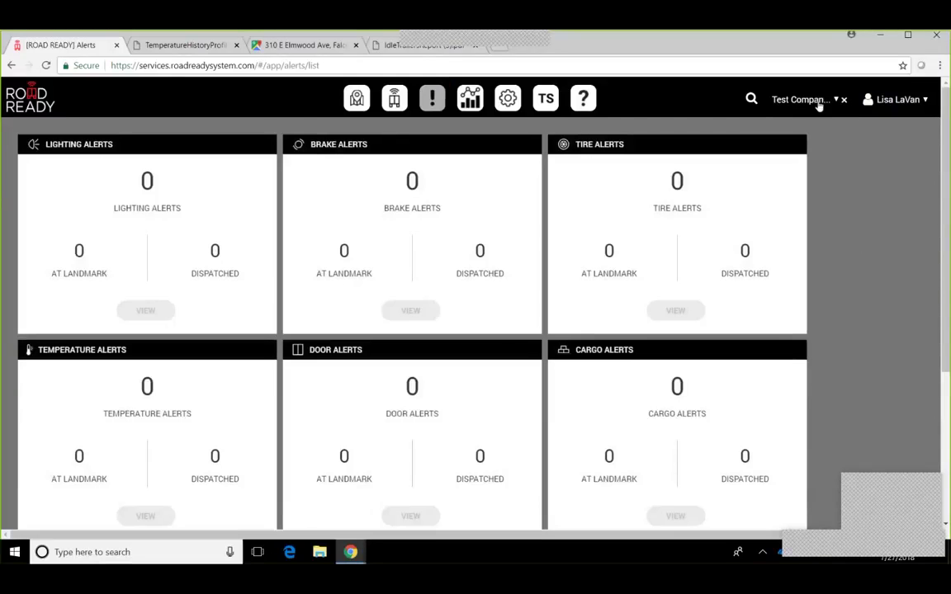
Step: Switch the active company back to Test Company 3
left_click(817, 101)
type("test")
left_click(796, 202)
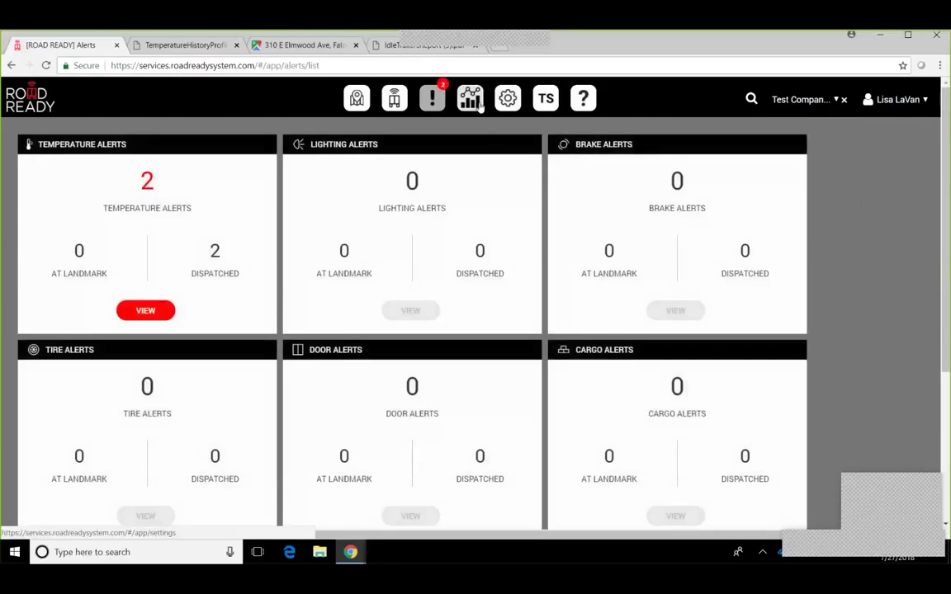
Step: Open the Temperature History report and look at the trailers available for a search by trailer, without choosing one
left_click(473, 100)
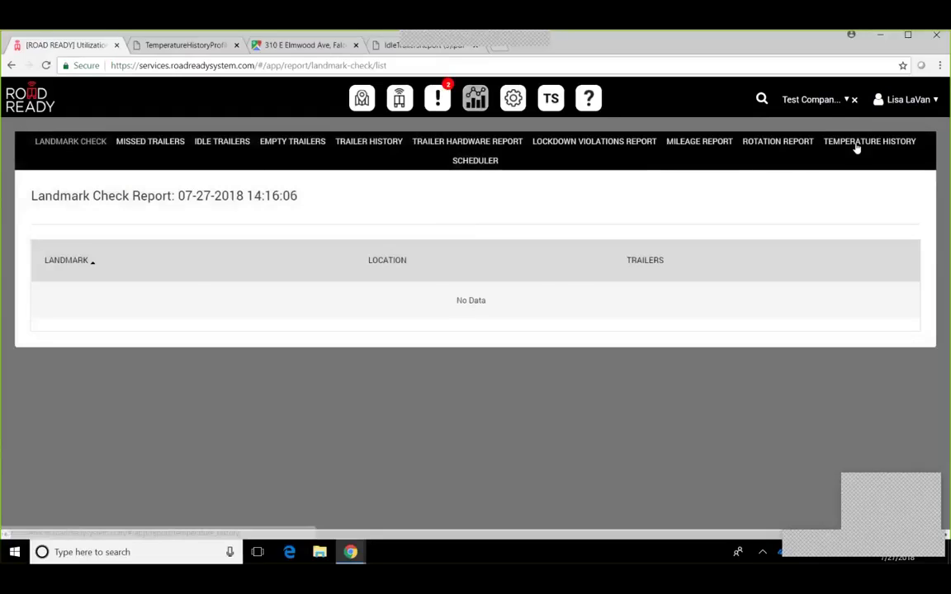
left_click(858, 144)
left_click(106, 249)
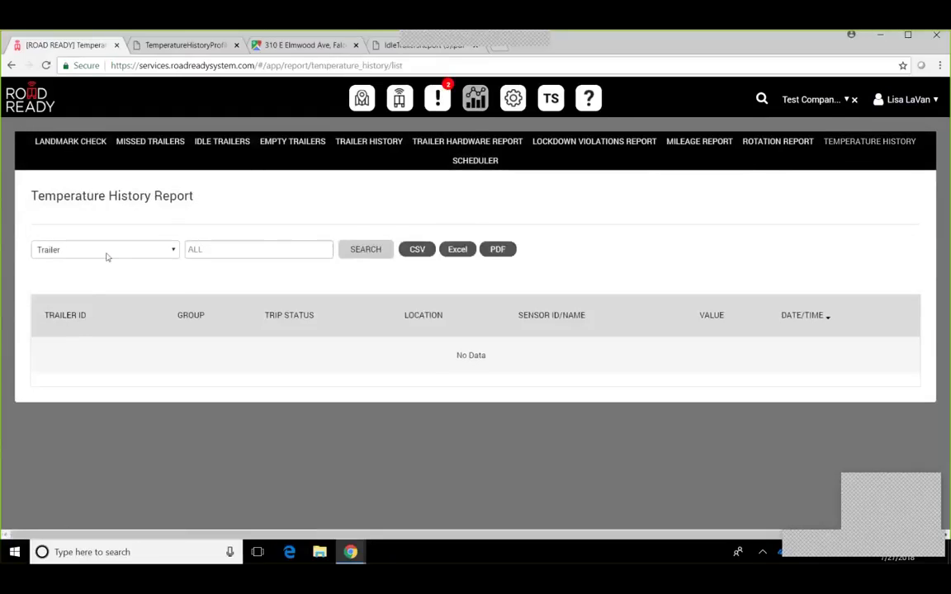
left_click(219, 251)
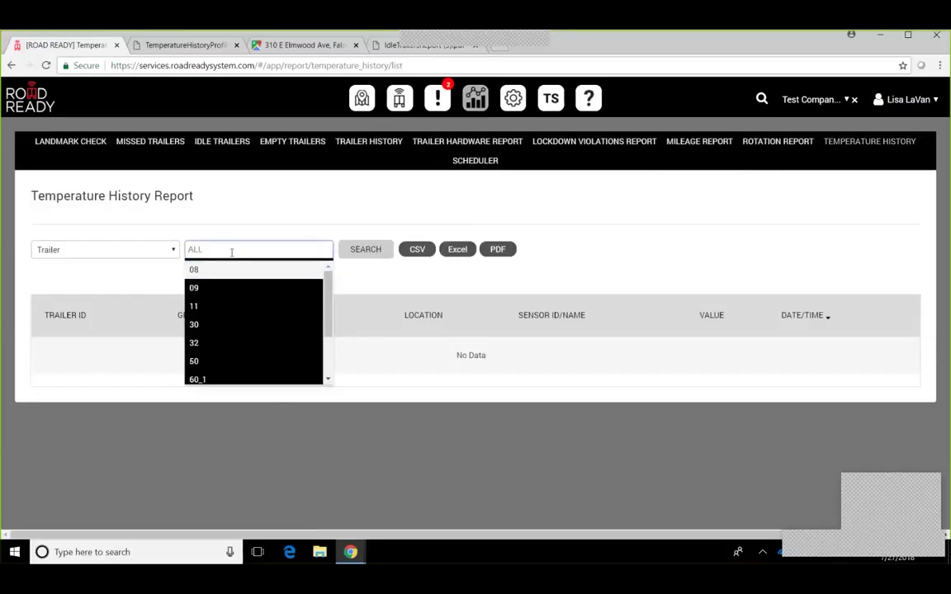
left_click(193, 201)
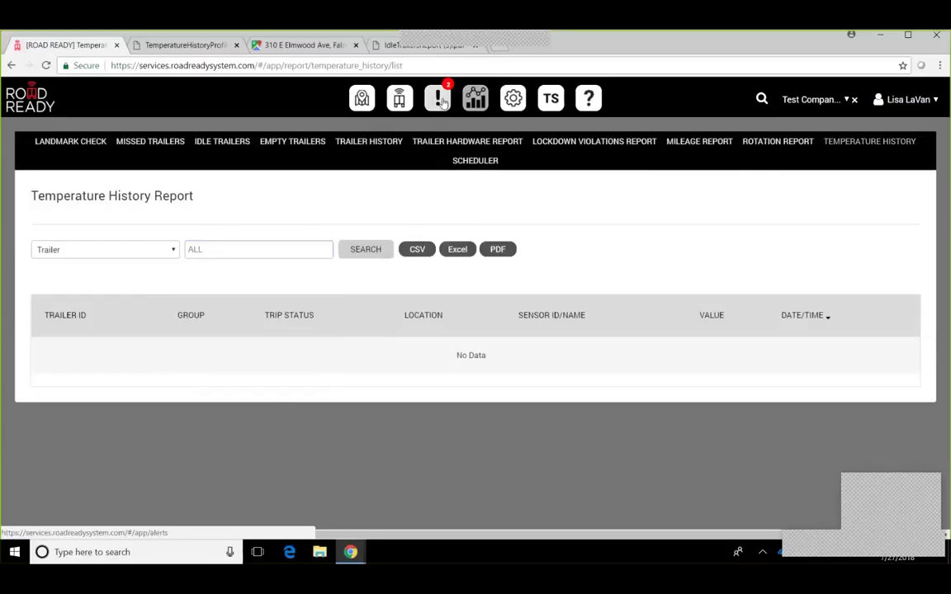
Step: Search the company list for "test" and switch the active company to Test Company 4
left_click(816, 101)
type("test")
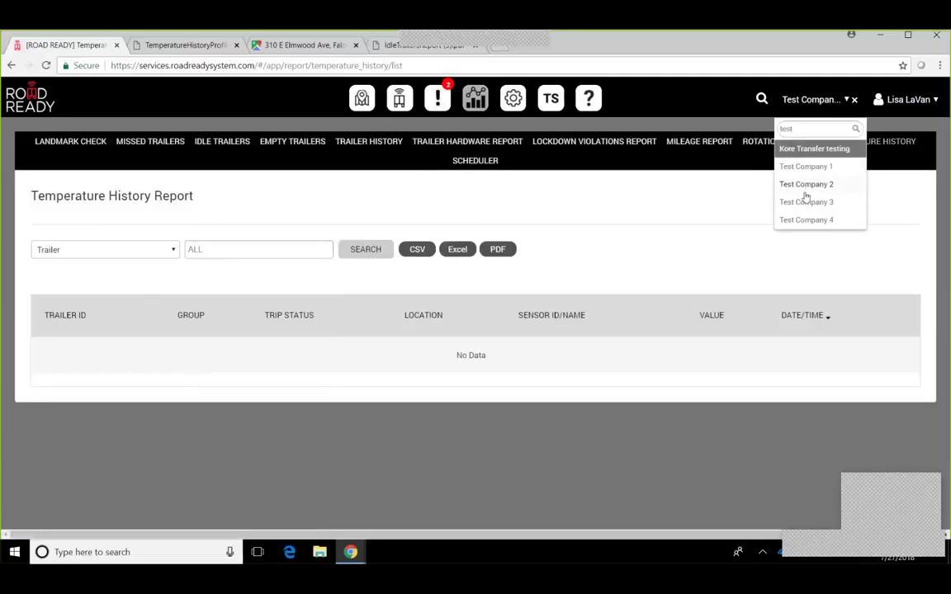
left_click(793, 220)
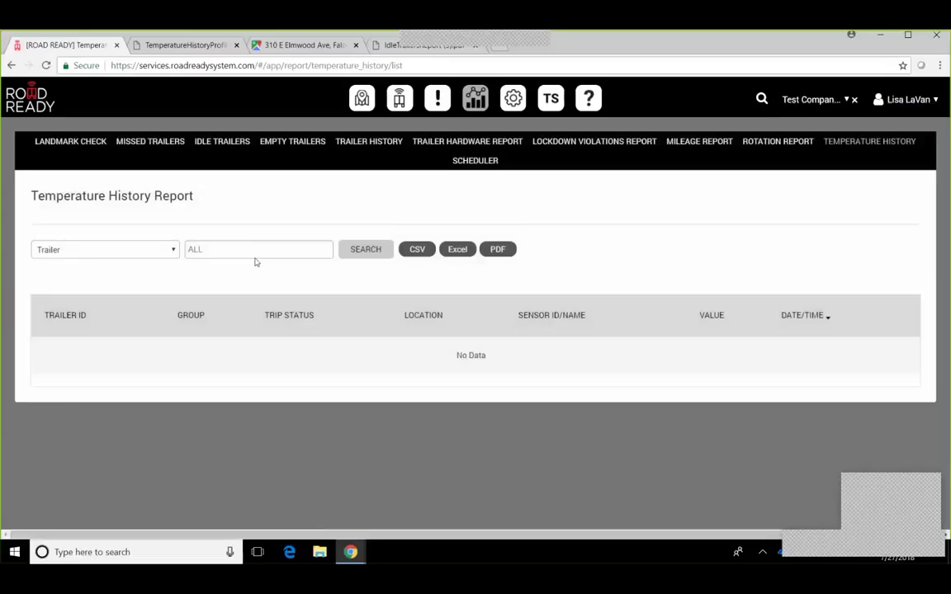
Step: Run the Temperature History search for all trailers and open the profile report of trailer 007
left_click(245, 250)
left_click(380, 250)
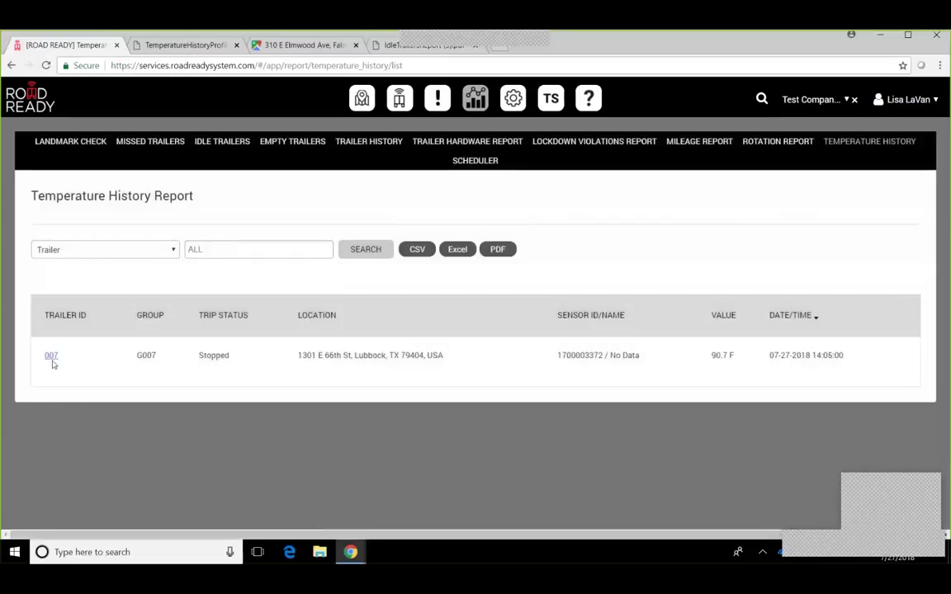
left_click(51, 355)
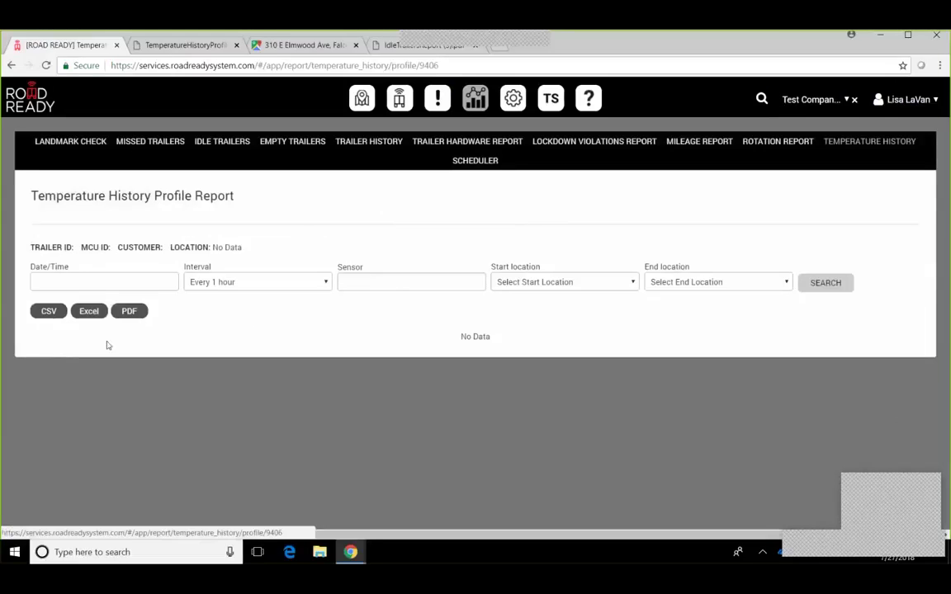
left_click(151, 282)
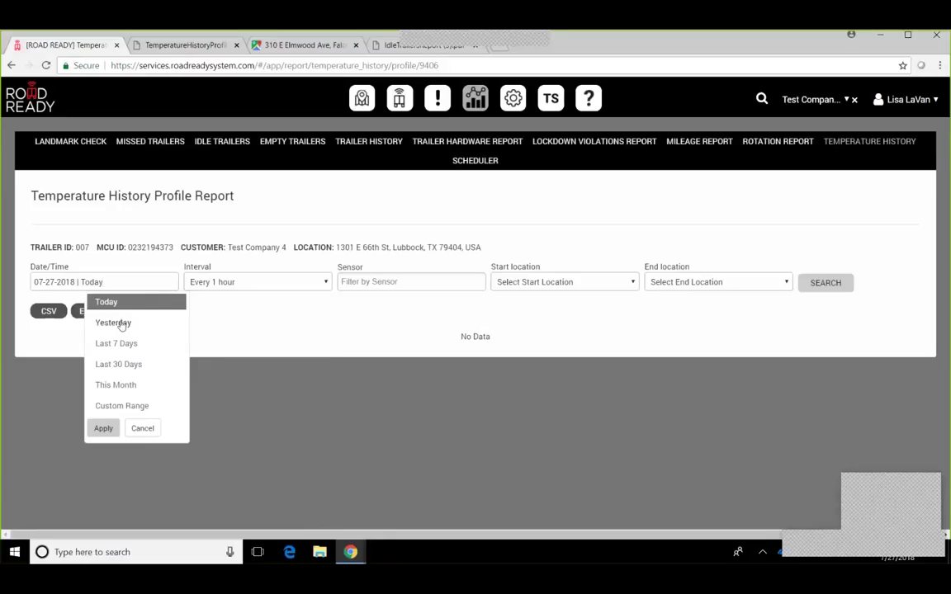
left_click(121, 324)
left_click(240, 283)
left_click(330, 262)
left_click(413, 282)
left_click(417, 300)
Step: Choose the E 66th St, Lubbock start location and look through the available end locations
left_click(549, 291)
left_click(577, 58)
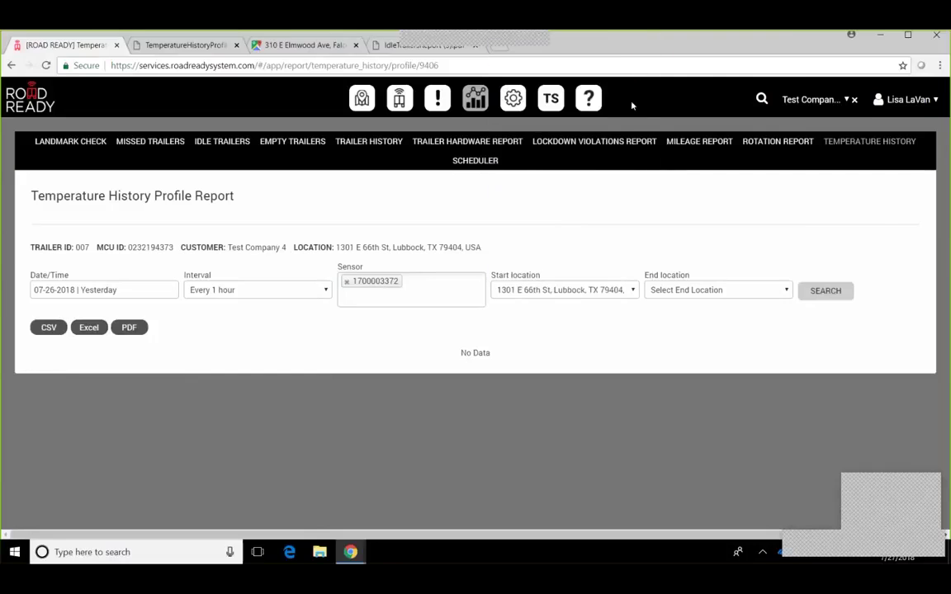
left_click(703, 291)
left_click_drag(799, 122, 800, 259)
Step: Change the report period to Last 7 Days and choose an E Hwy 80, Abilene start location
left_click(116, 294)
left_click(122, 355)
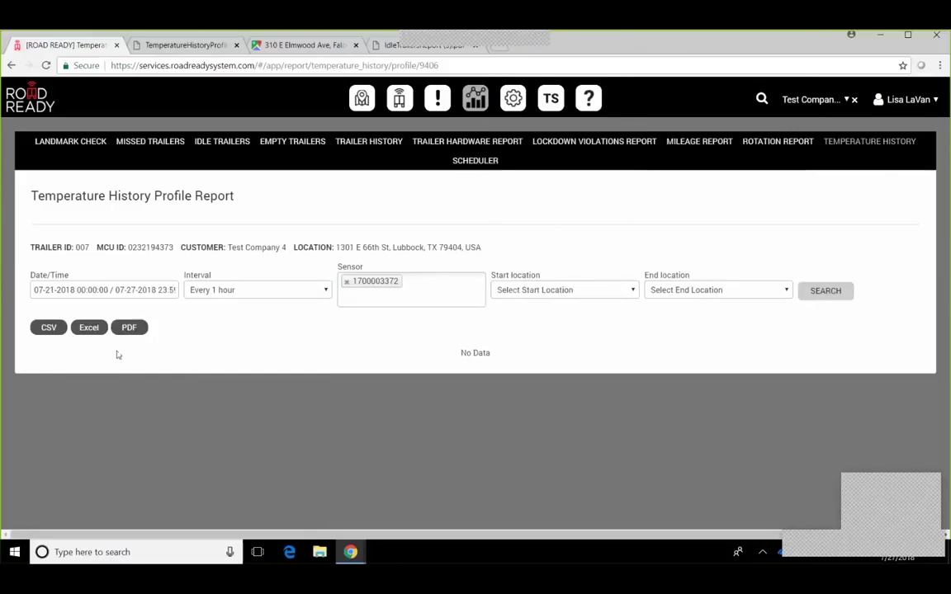
left_click(596, 294)
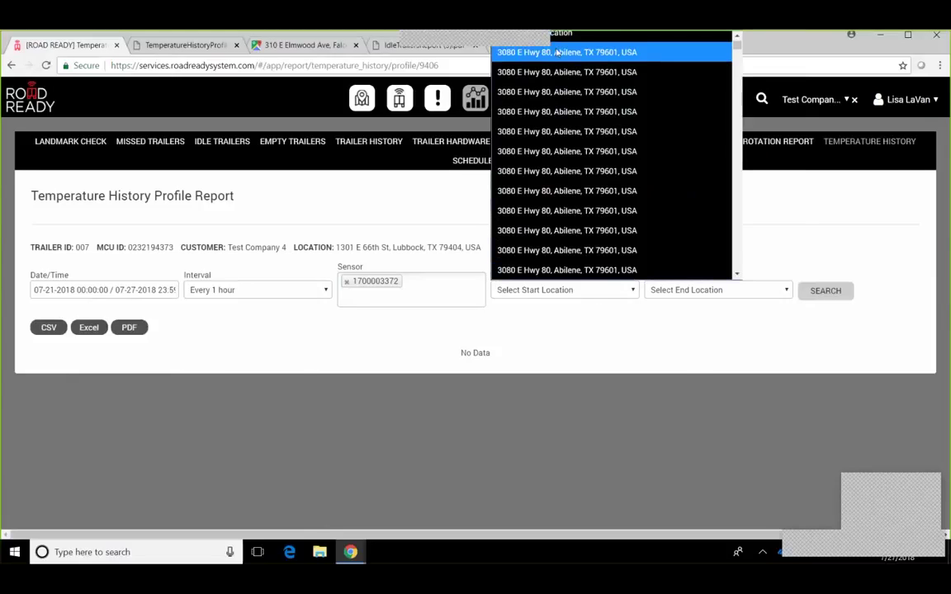
left_click(570, 70)
Step: Choose a Sheridan Rd, Brownwood end location and run the temperature profile search
left_click(727, 289)
scroll(760, 233, "down", 5)
scroll(758, 234, "up", 5)
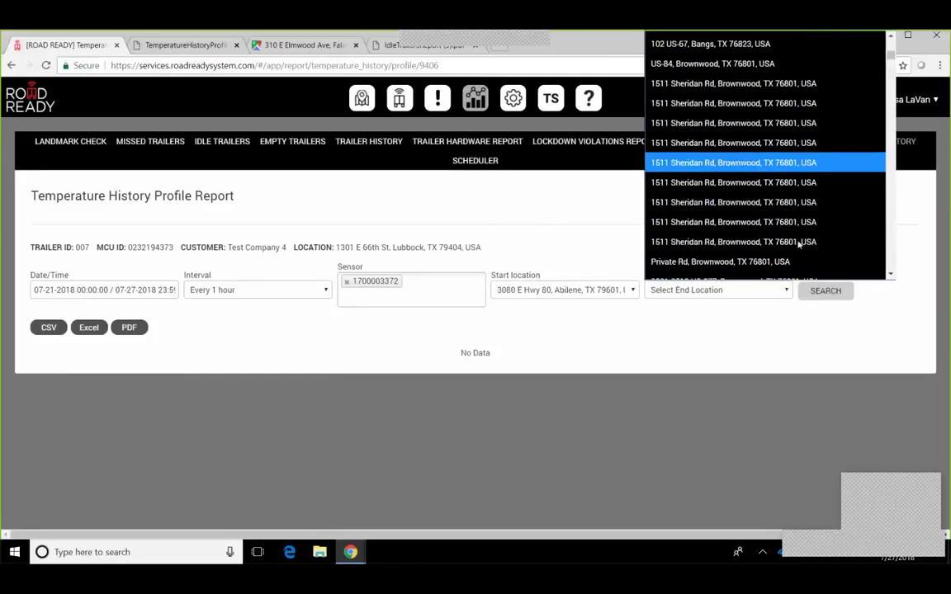
left_click(720, 222)
left_click(825, 291)
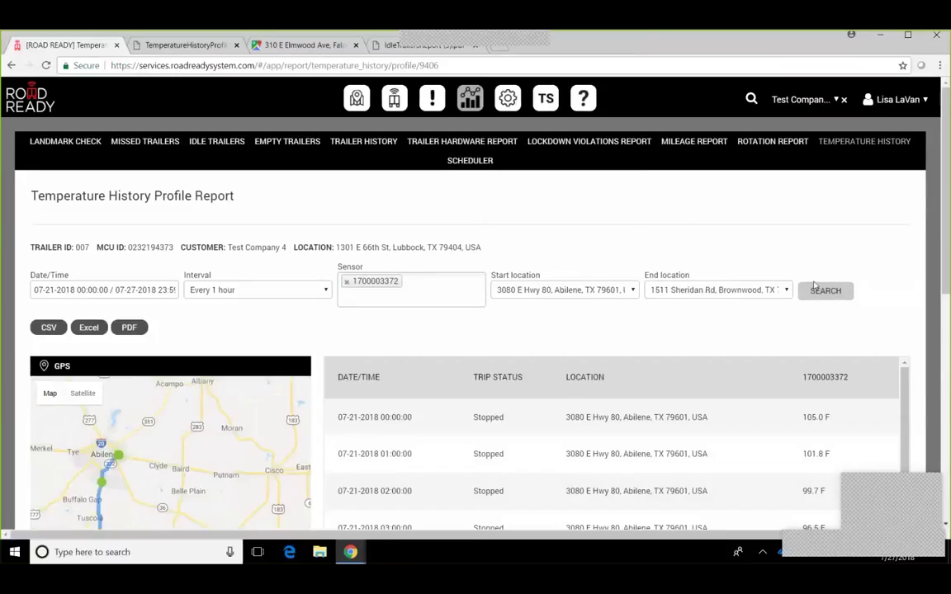
Step: Examine the Abilene to Brownwood trip's route map, hourly temperature readings and temperature chart
left_click_drag(946, 216, 948, 316)
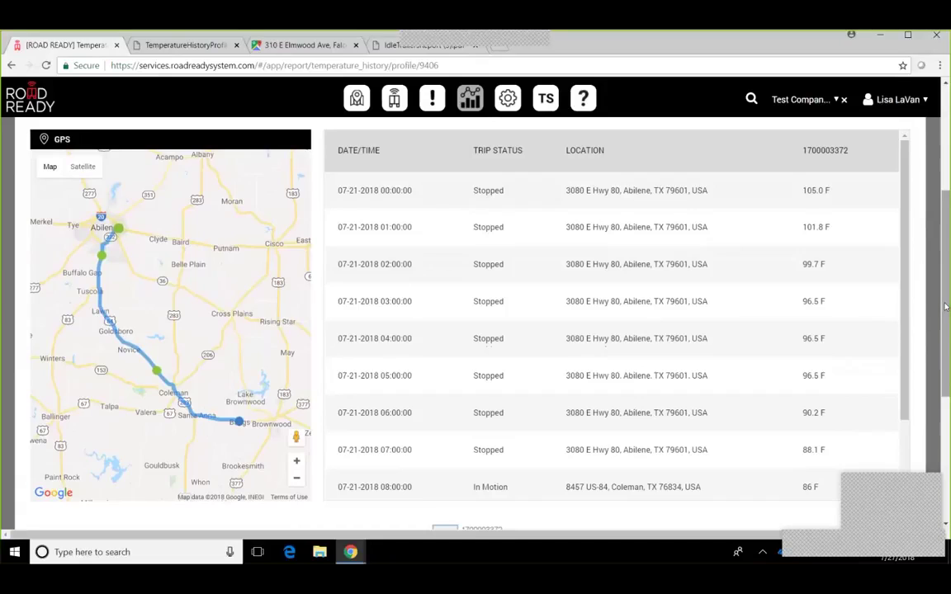
left_click_drag(946, 307, 937, 446)
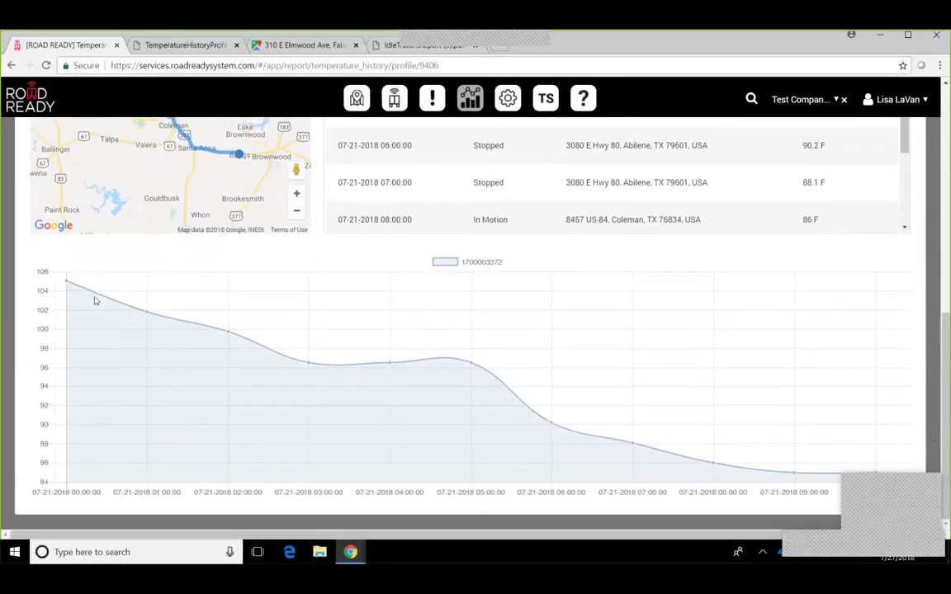
scroll(512, 304, "up", 5)
scroll(512, 304, "down", 2)
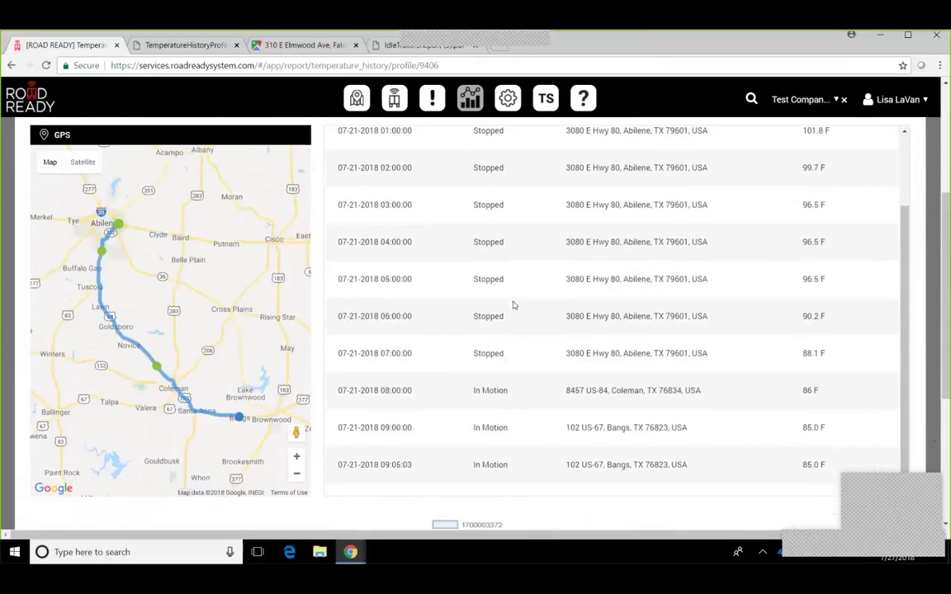
scroll(705, 309, "down", 3)
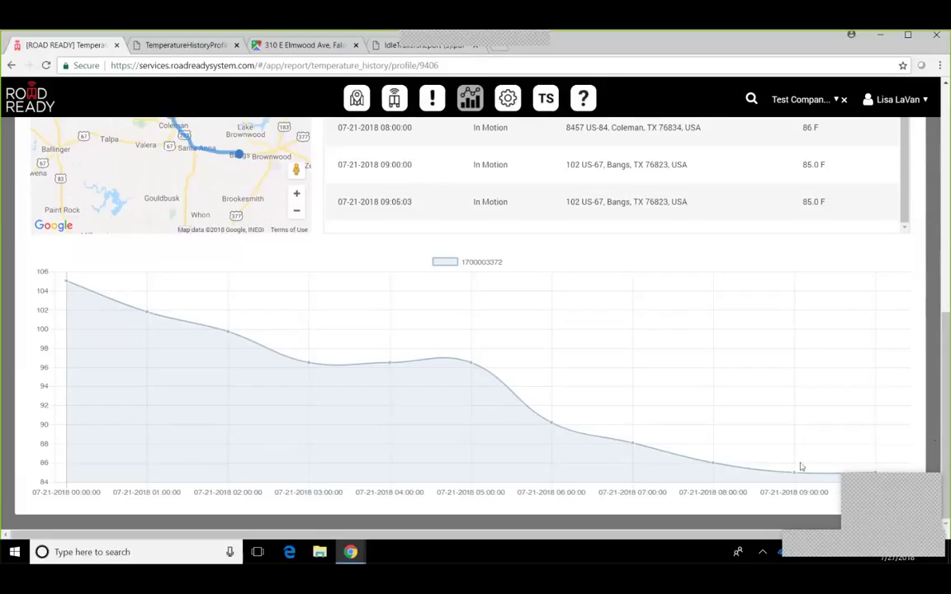
Step: Change the end location to the US-84, Snyder stop and rerun the temperature profile search
scroll(901, 418, "up", 5)
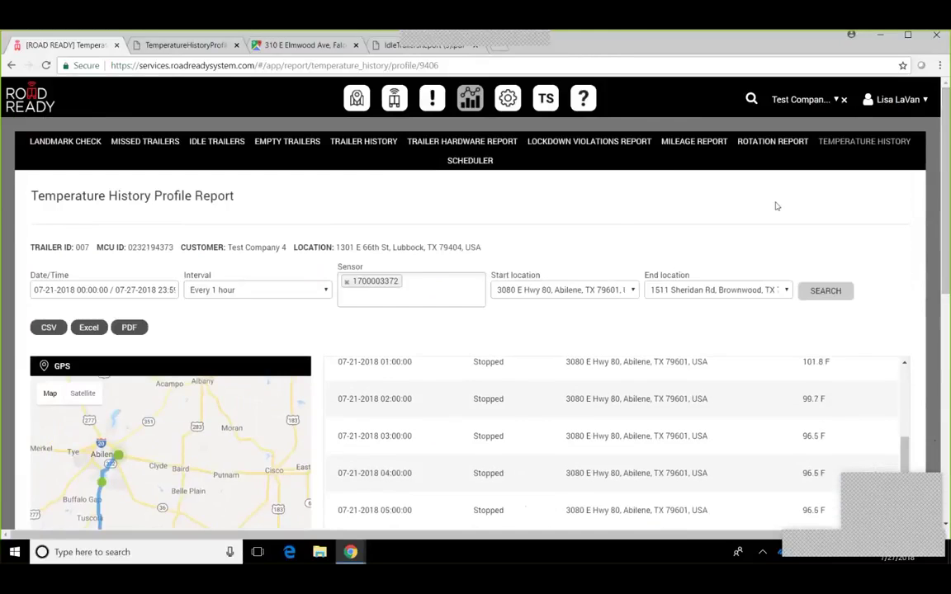
left_click(787, 290)
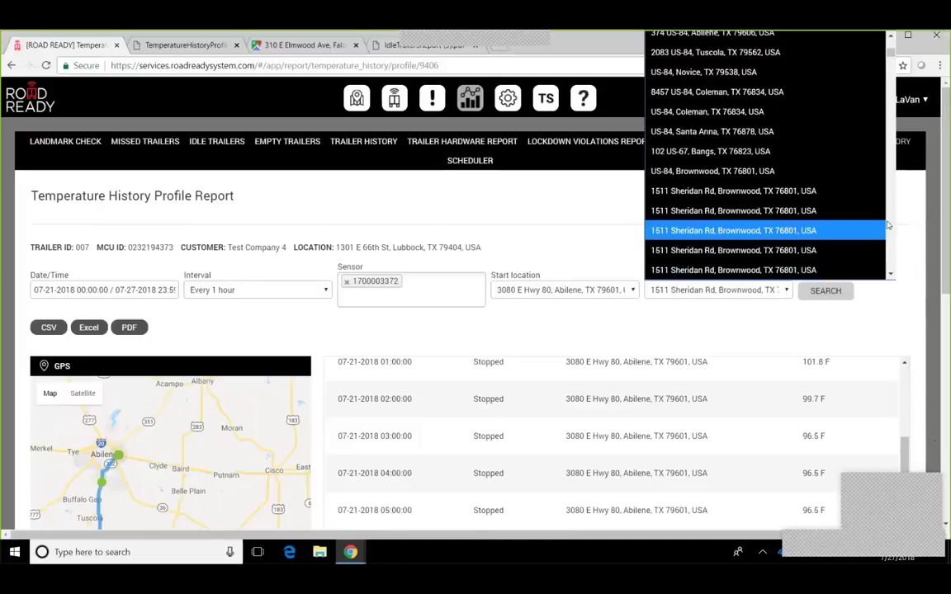
scroll(894, 226, "up", 5)
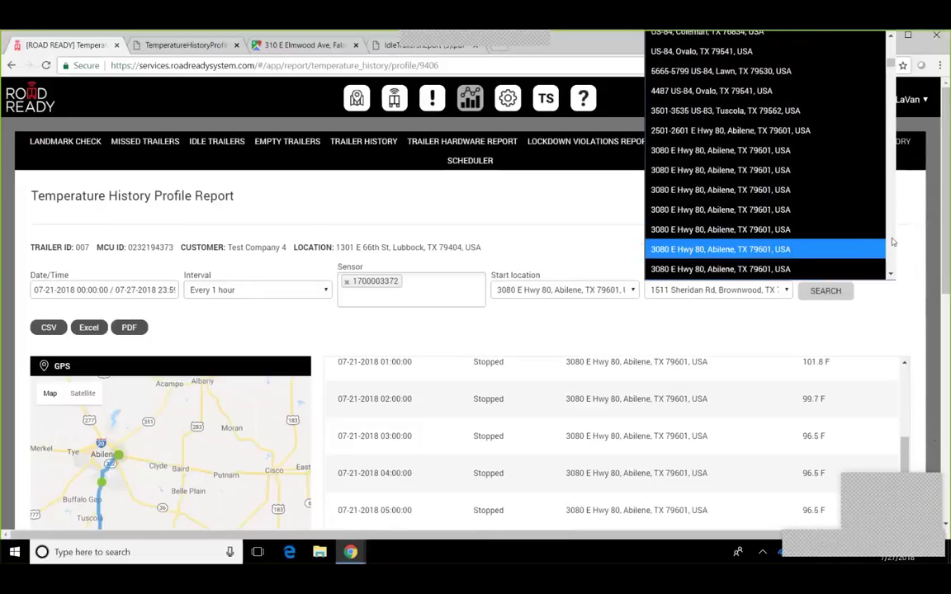
scroll(891, 242, "down", 5)
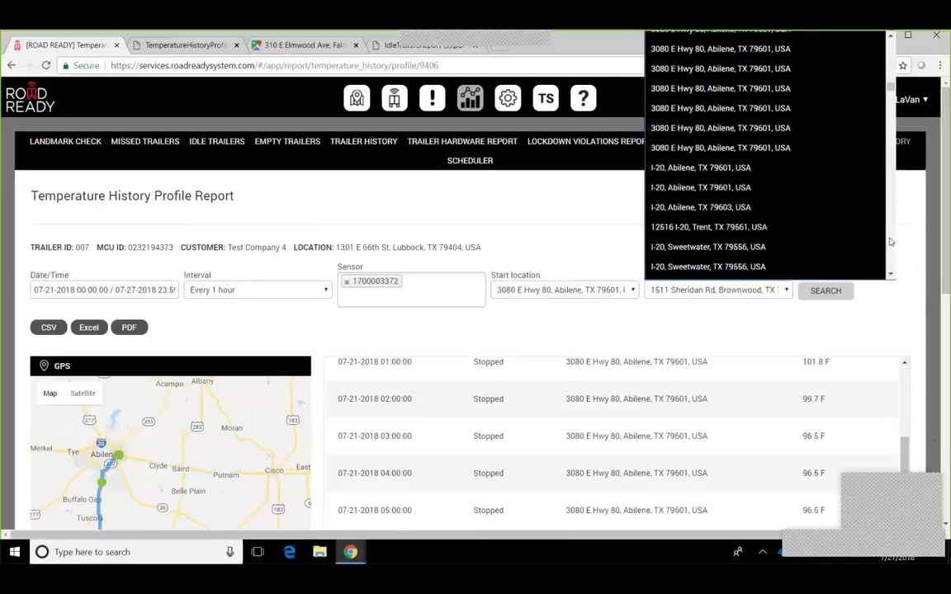
scroll(891, 242, "down", 3)
left_click(718, 206)
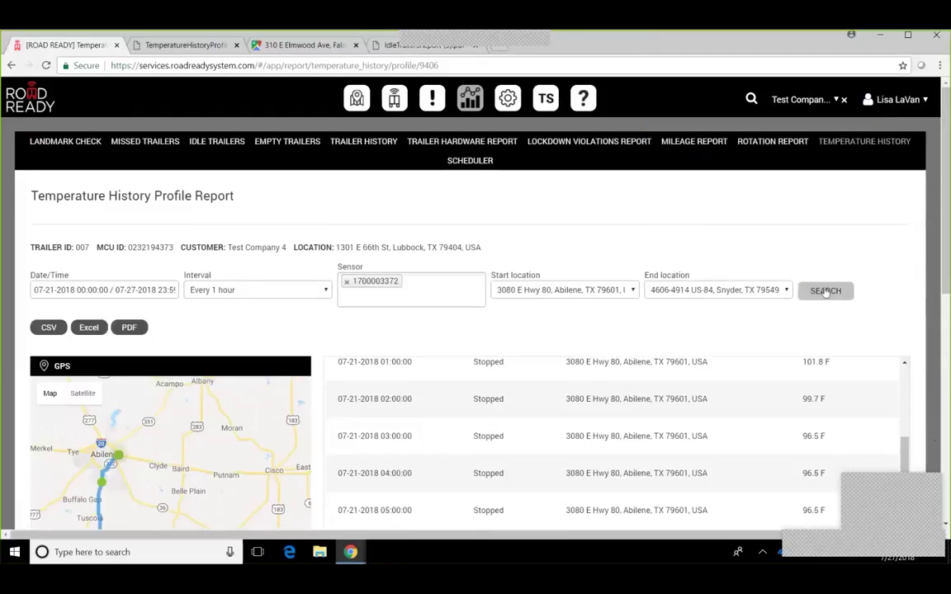
left_click(826, 291)
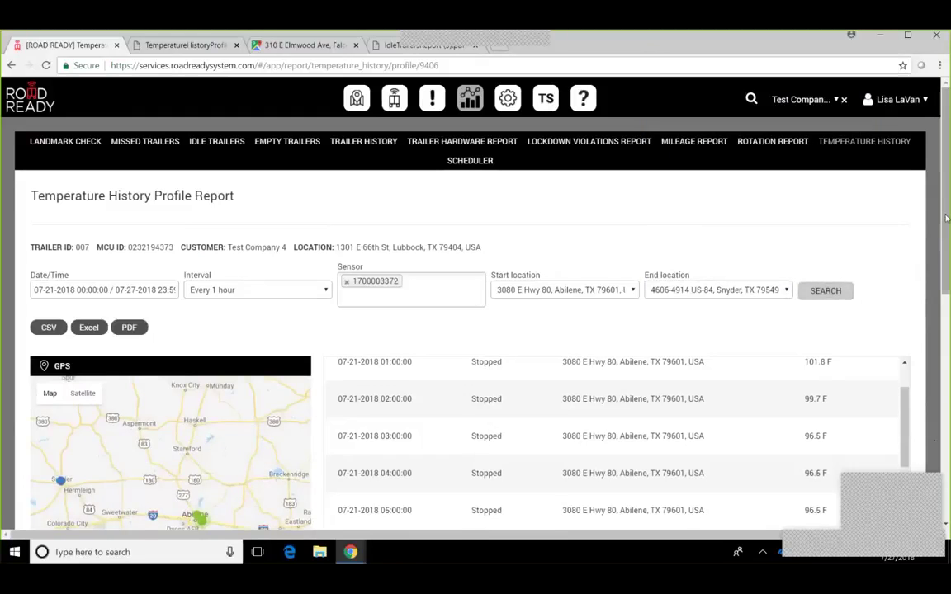
Step: Review the temperature chart, readings table and route map for the trip ending in Snyder
left_click_drag(946, 218, 949, 445)
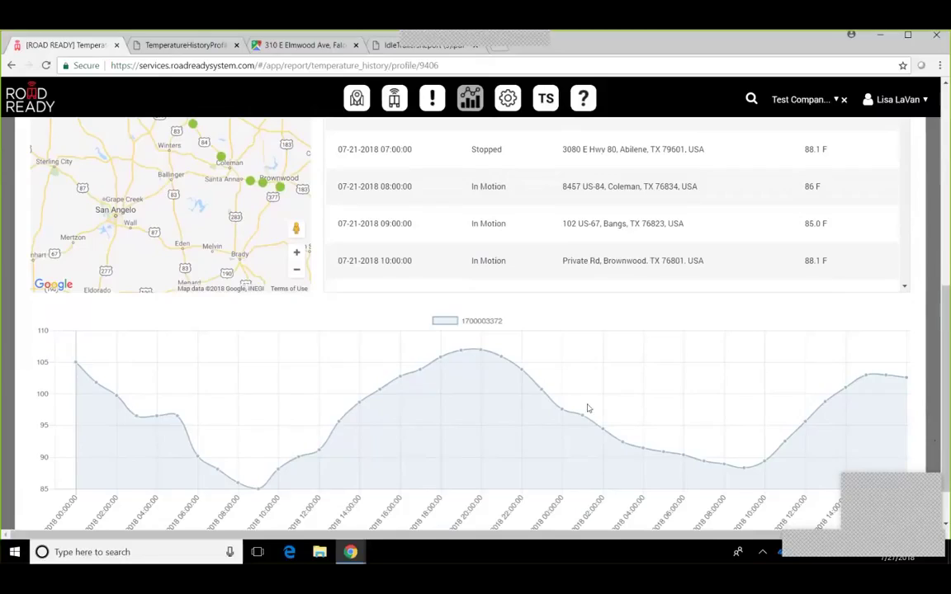
scroll(595, 417, "down", 1)
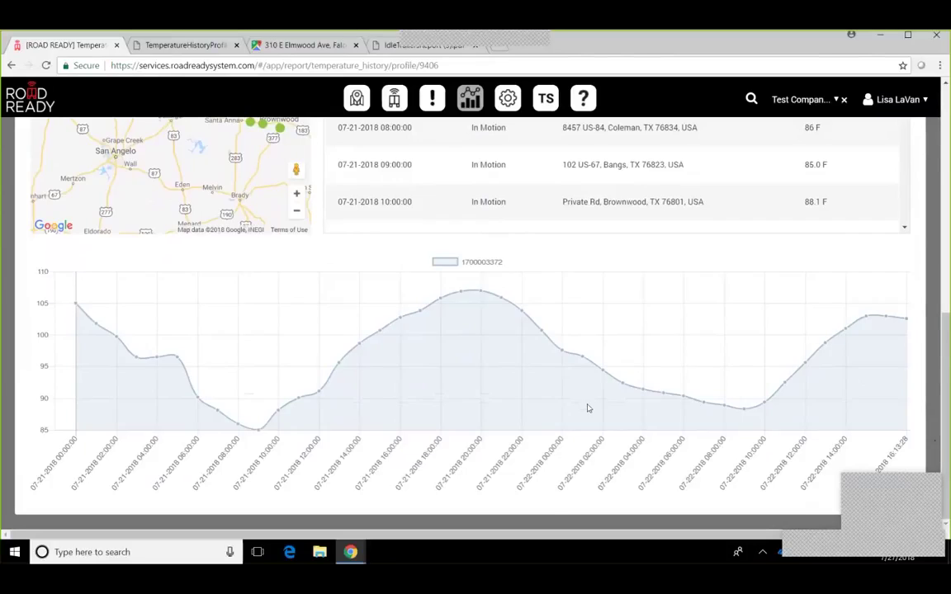
scroll(589, 408, "up", 6)
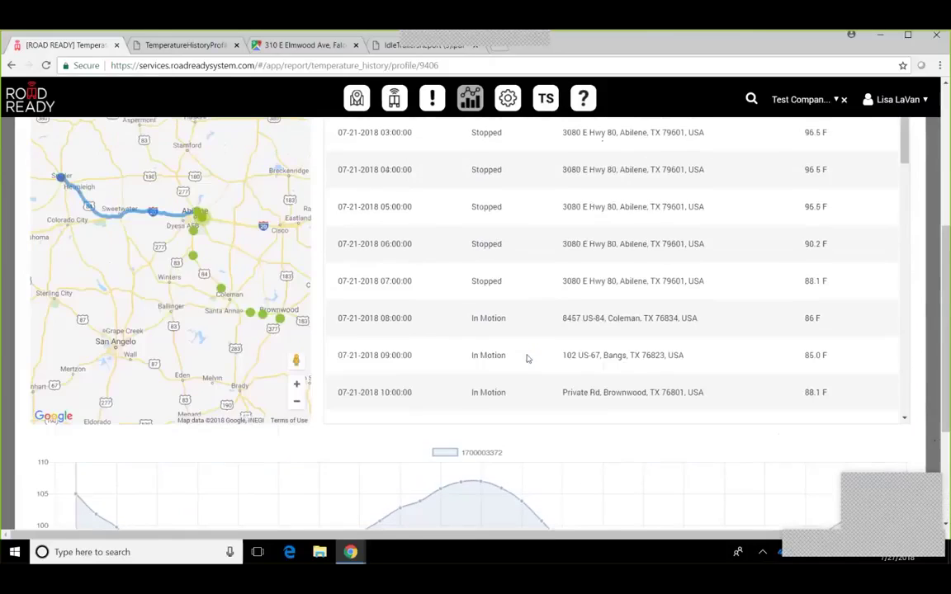
scroll(594, 146, "up", 2)
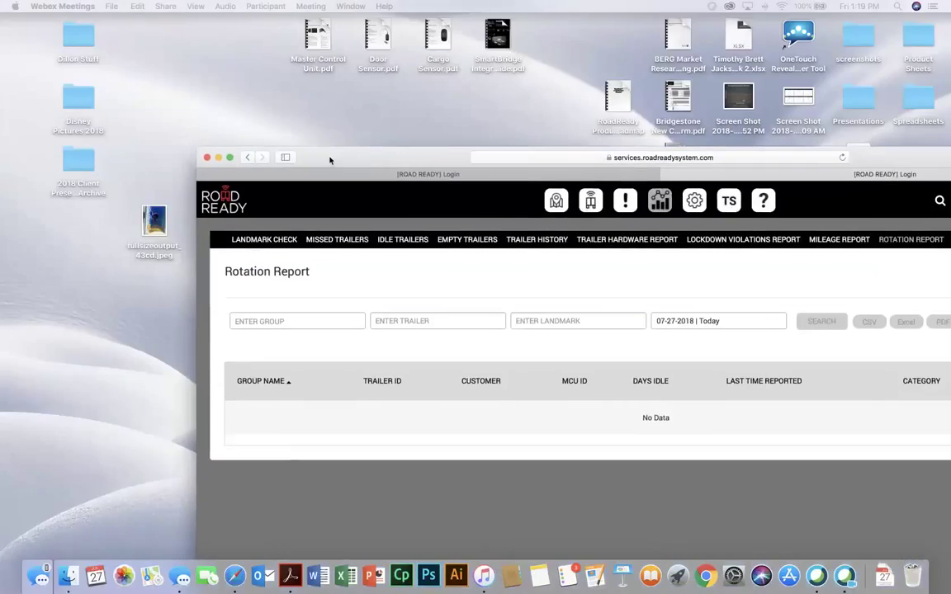
Step: Enlarge the Rotation Report browser window, select group LCD2, and view the trailer choices without picking one
double_click(329, 159)
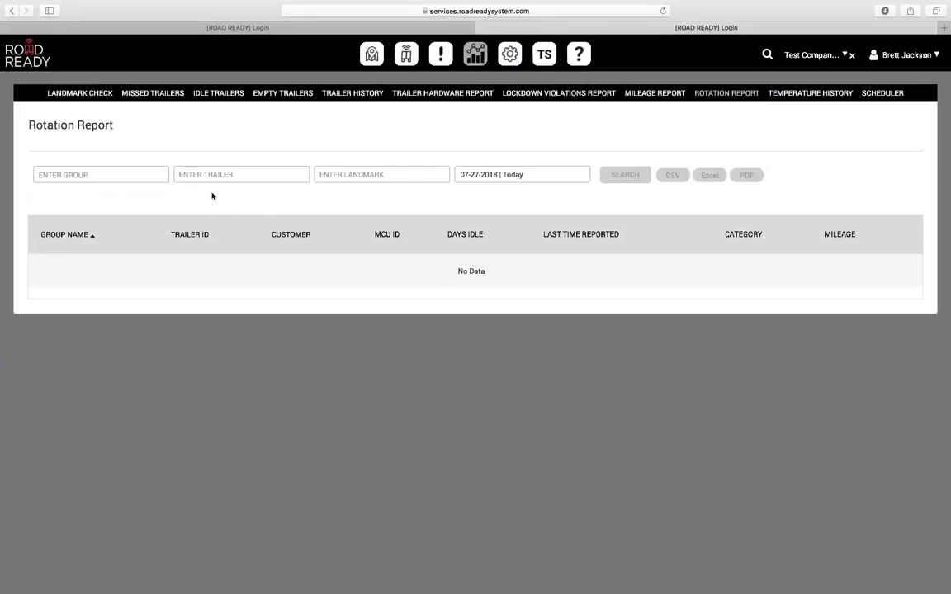
left_click(109, 178)
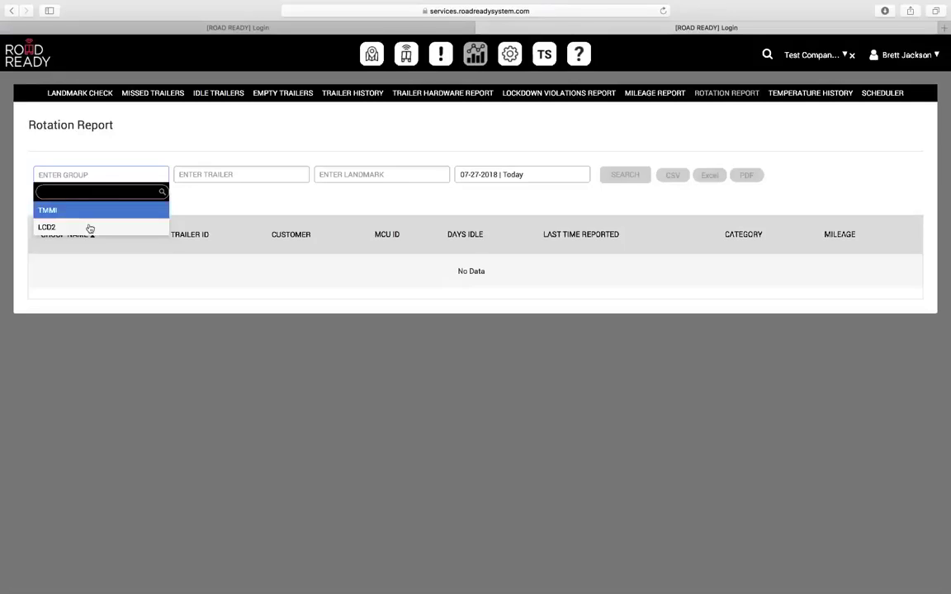
left_click(89, 228)
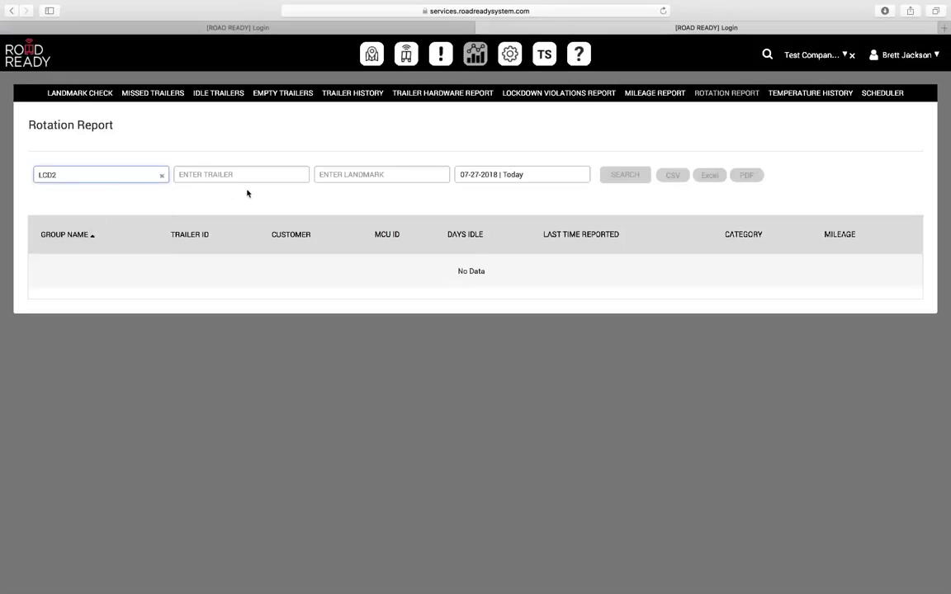
left_click(218, 177)
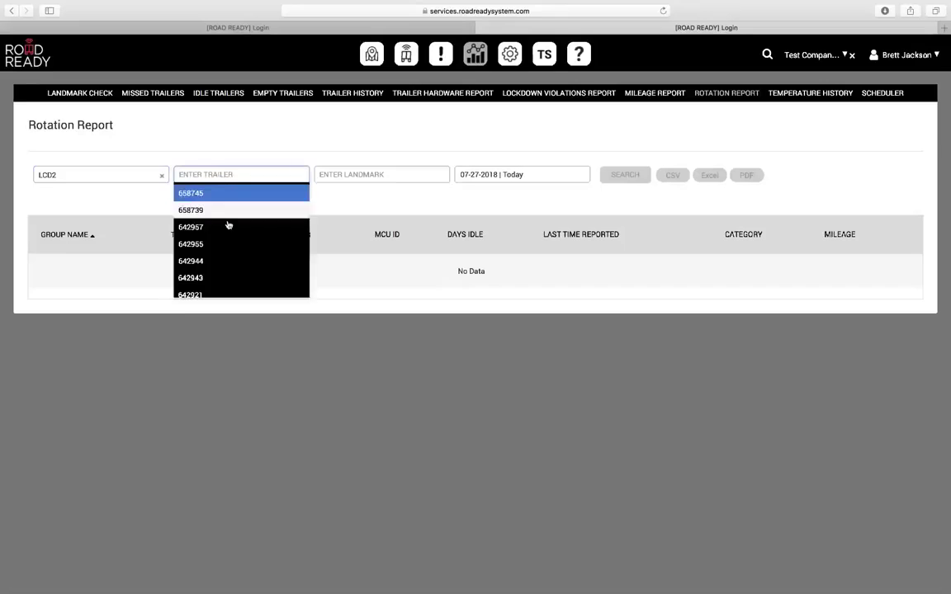
left_click(82, 181)
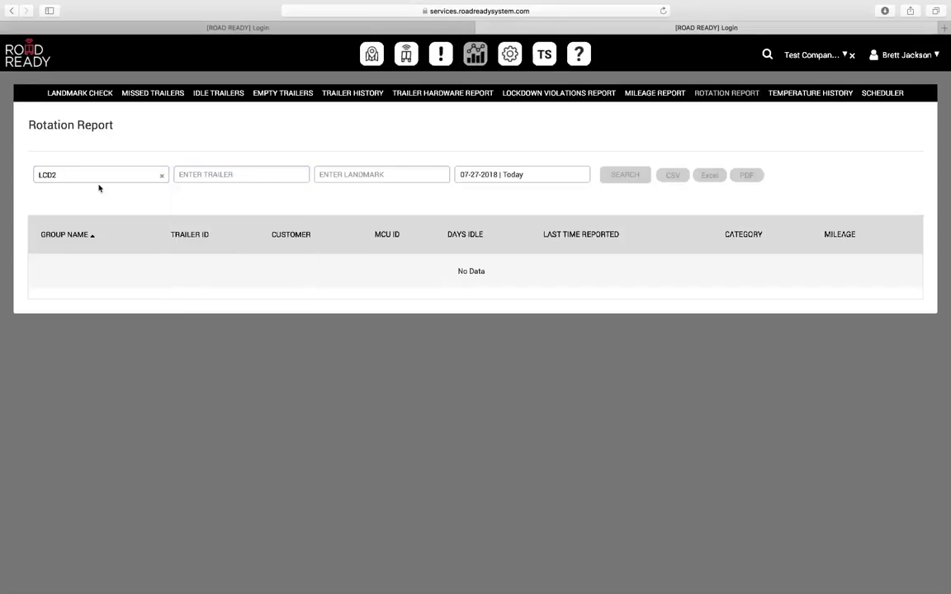
Step: Filter the Rotation Report by landmarks TMMI and LCD and set its period to Last 7 Days
left_click(392, 180)
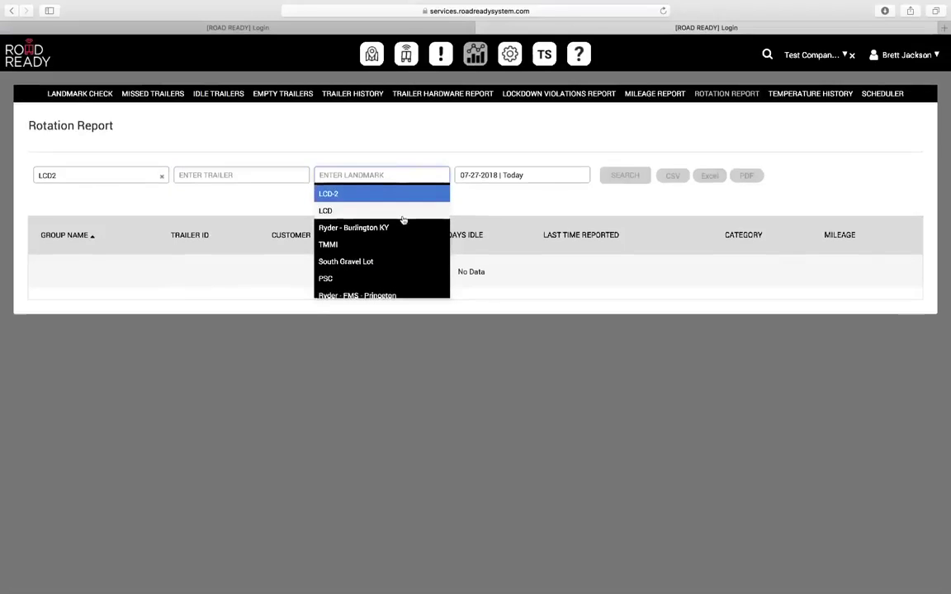
left_click(375, 245)
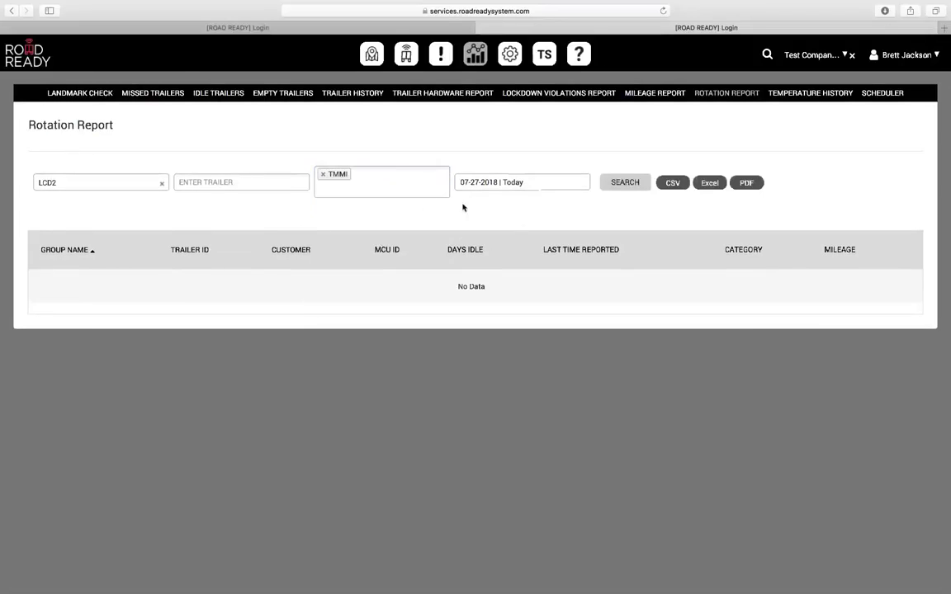
left_click(386, 185)
left_click(385, 222)
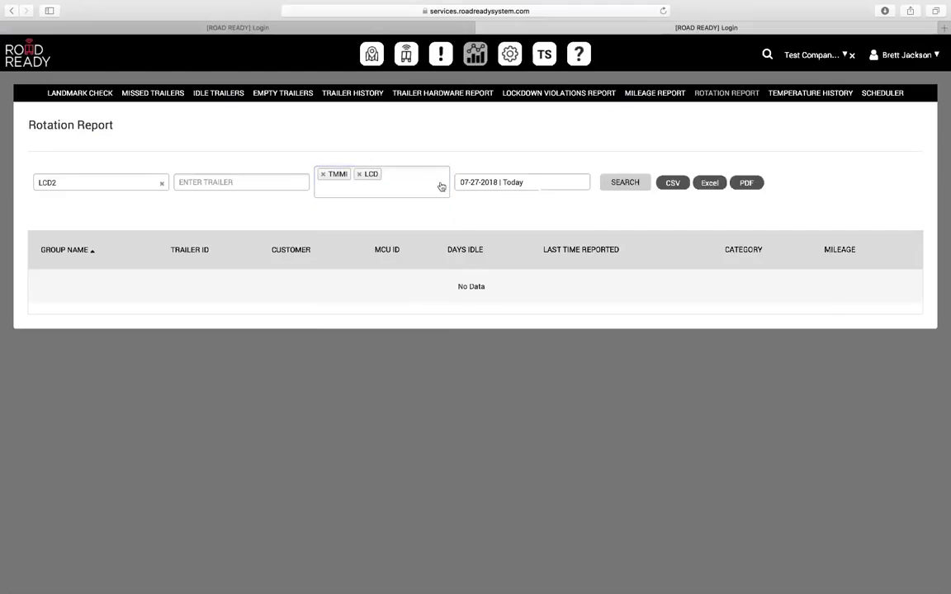
left_click(547, 186)
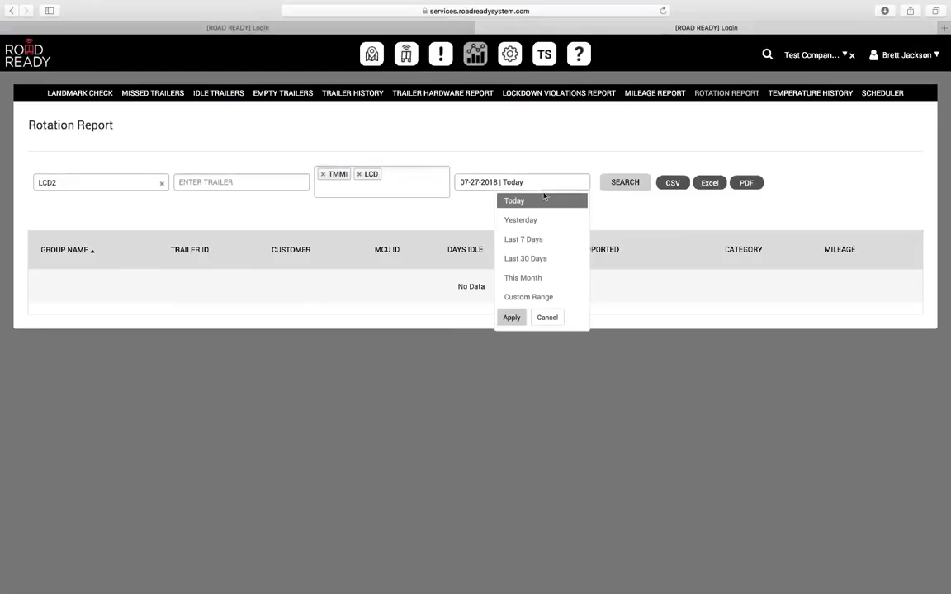
left_click(545, 245)
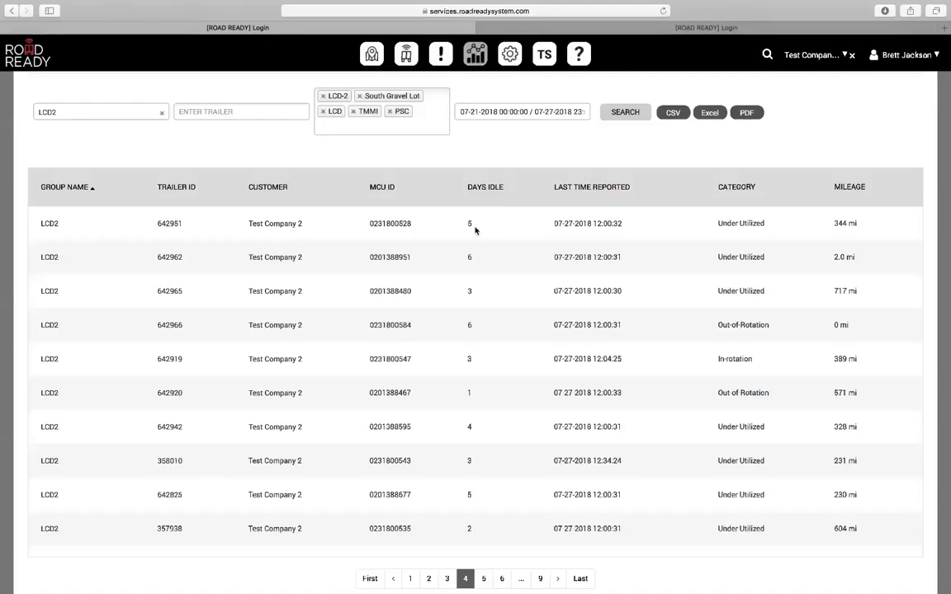
Step: Magnify the Days Idle column in the Rotation Report results and examine its values
double_click(468, 224)
scroll(485, 233, "up", 3)
scroll(484, 234, "up", 3)
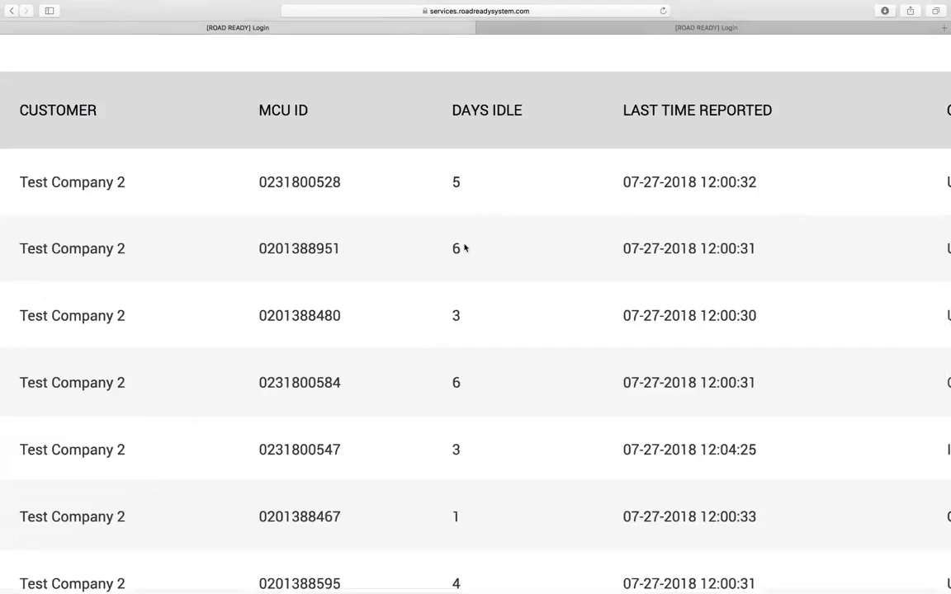
Step: Compare the Days Idle values across the magnified rows of the Rotation Report results
scroll(464, 248, "down", 1)
scroll(464, 247, "down", 5)
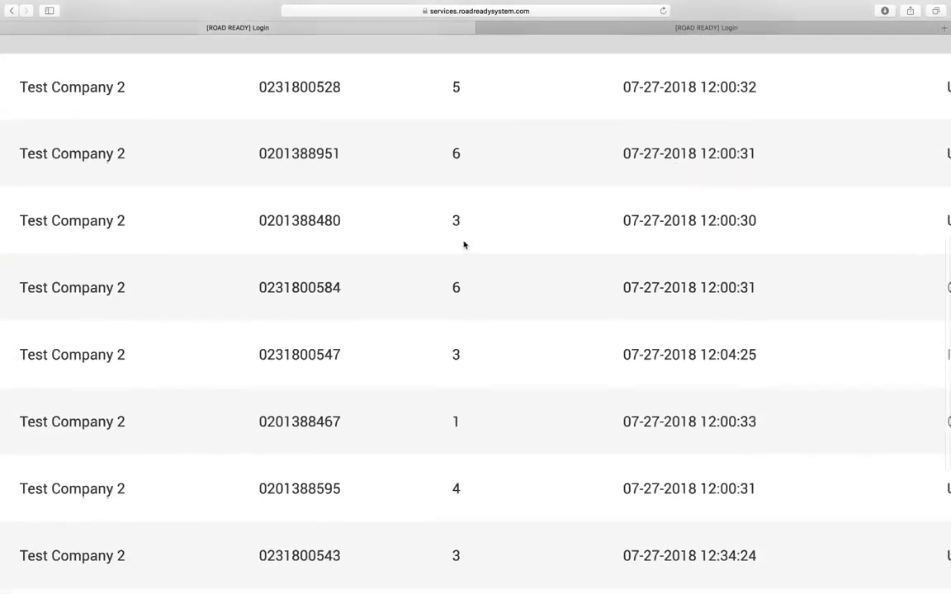
scroll(516, 284, "up", 5)
scroll(514, 285, "up", 2)
scroll(516, 283, "down", 2)
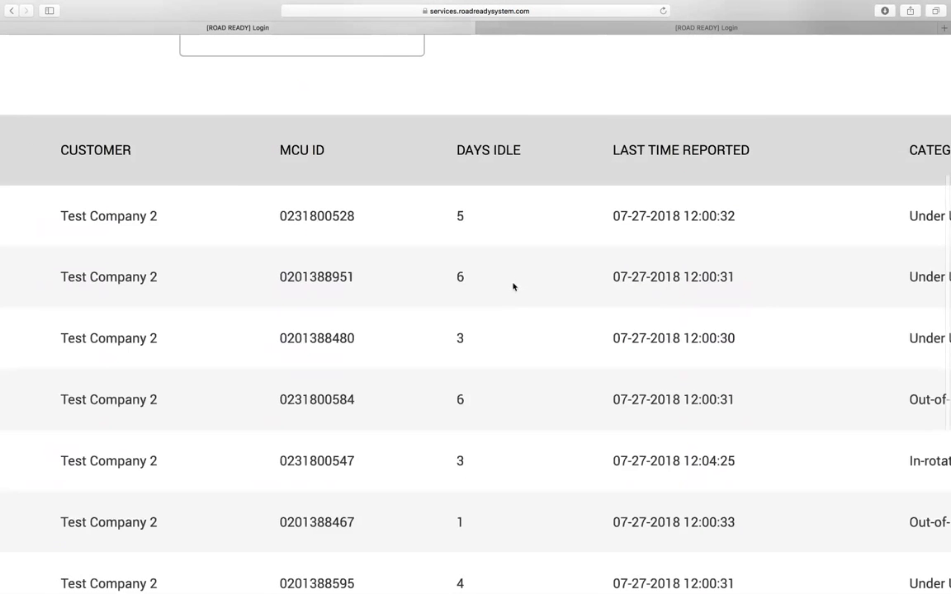
Step: Examine the Category and Mileage columns of the Rotation Report results at a reduced magnification
scroll(528, 276, "down", 3)
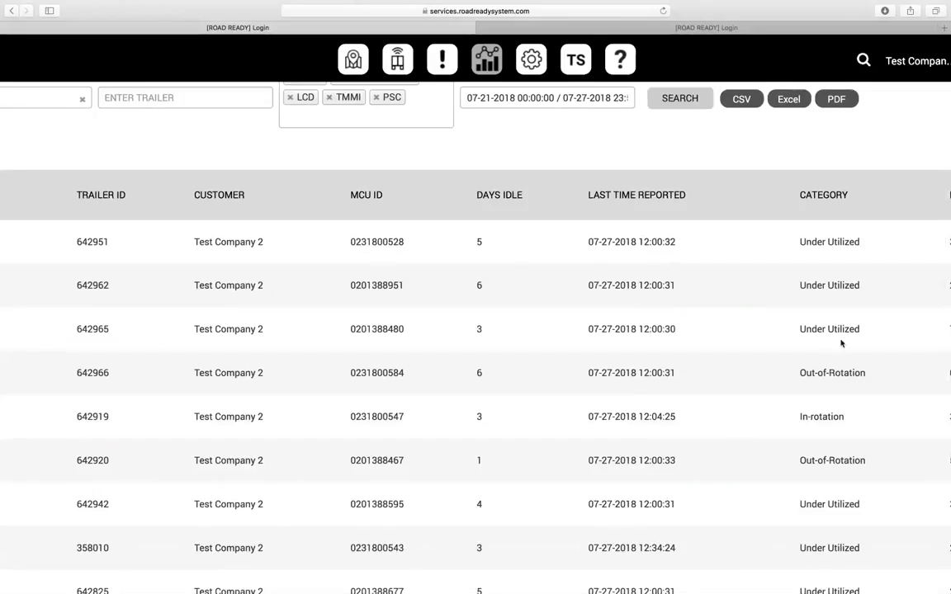
scroll(834, 206, "right", 5)
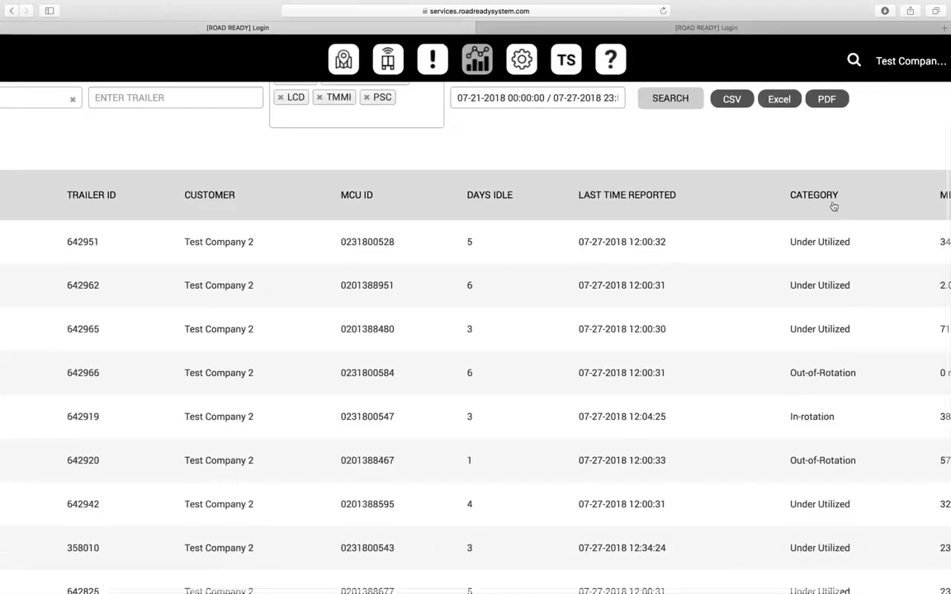
scroll(817, 197, "right", 2)
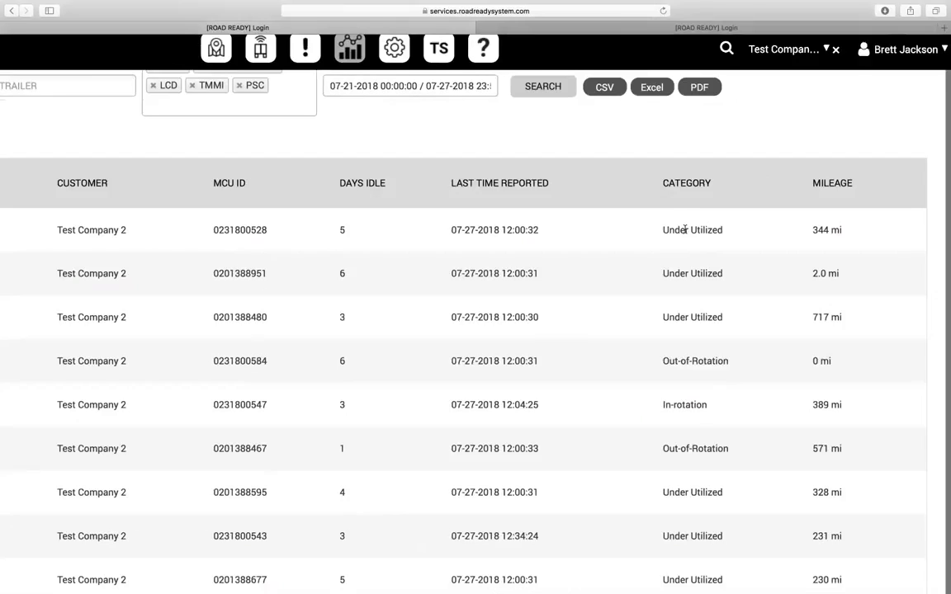
scroll(682, 223, "up", 2)
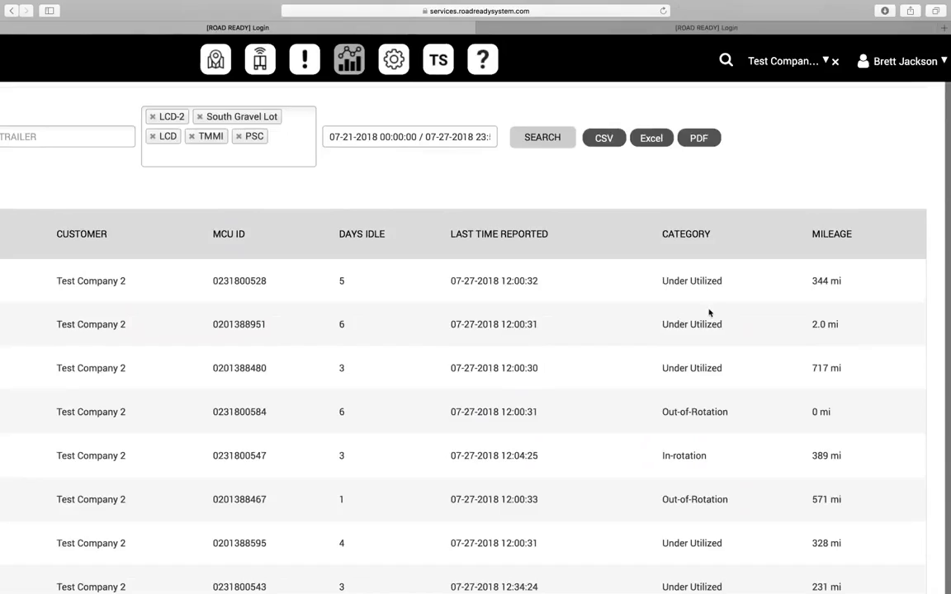
scroll(708, 312, "down", 1)
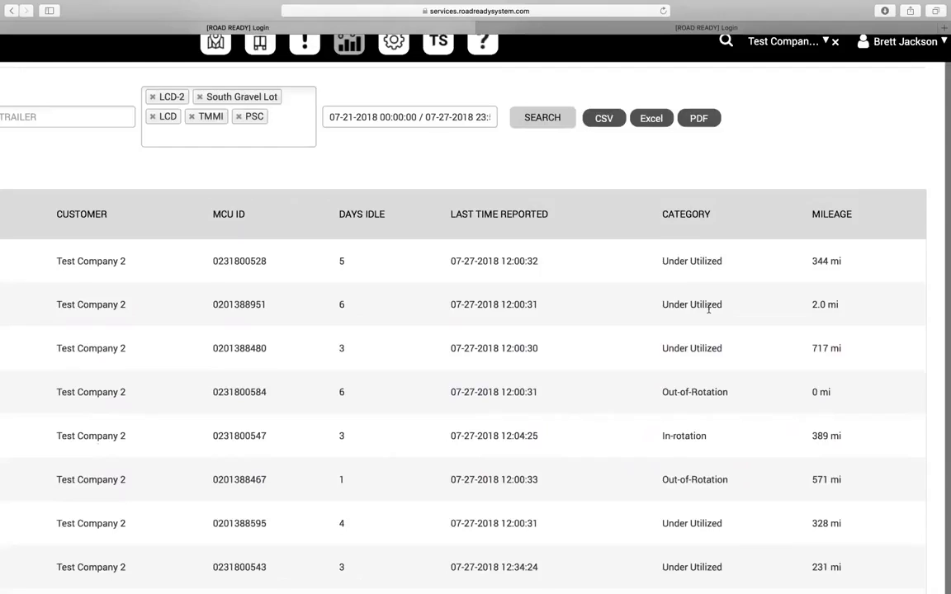
scroll(708, 308, "down", 2)
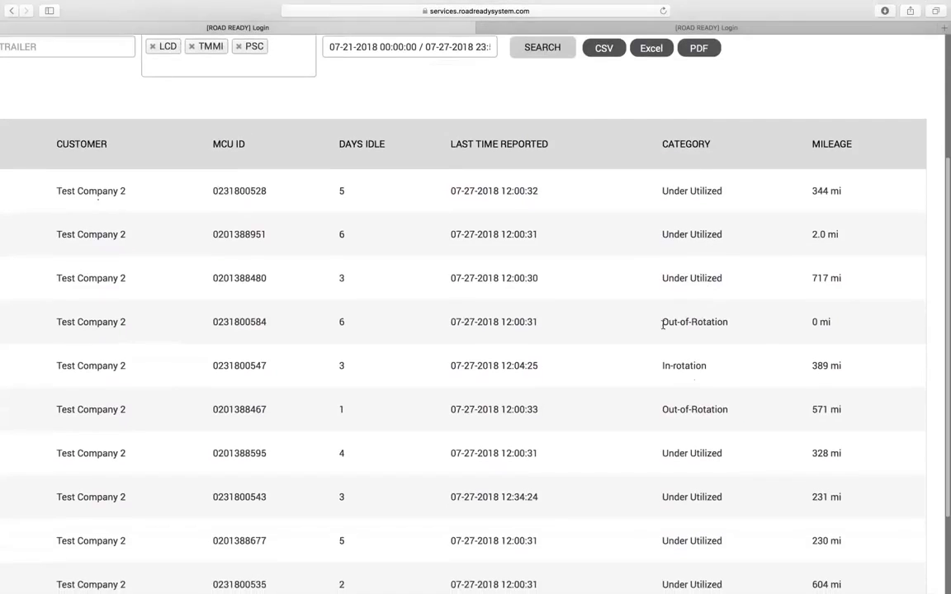
Step: Highlight an Out-of-Rotation category, its 0 mi mileage and the In-rotation category in the results while reviewing the rows
left_click_drag(663, 324, 728, 324)
left_click(743, 339)
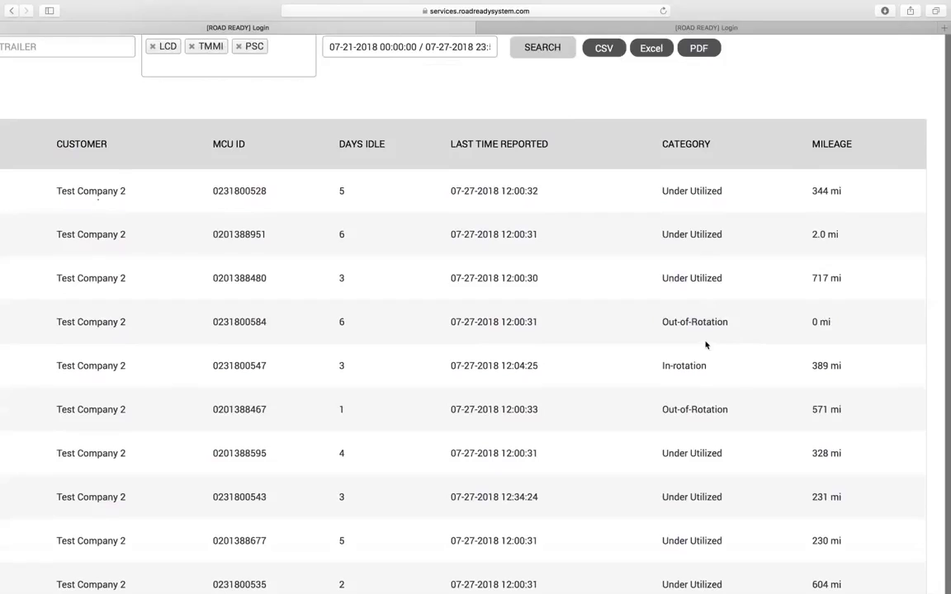
left_click_drag(811, 322, 832, 323)
scroll(794, 352, "down", 3)
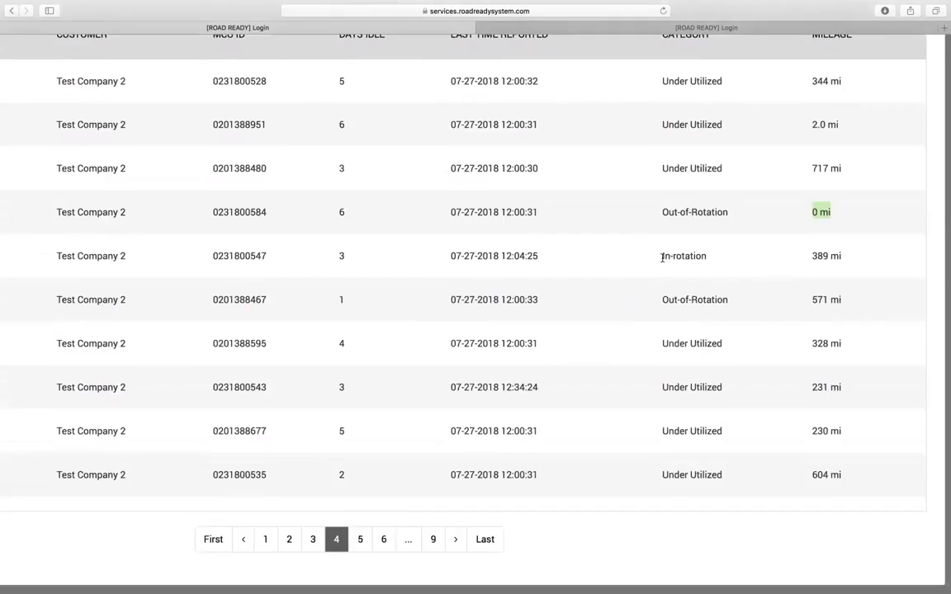
left_click_drag(694, 257, 742, 266)
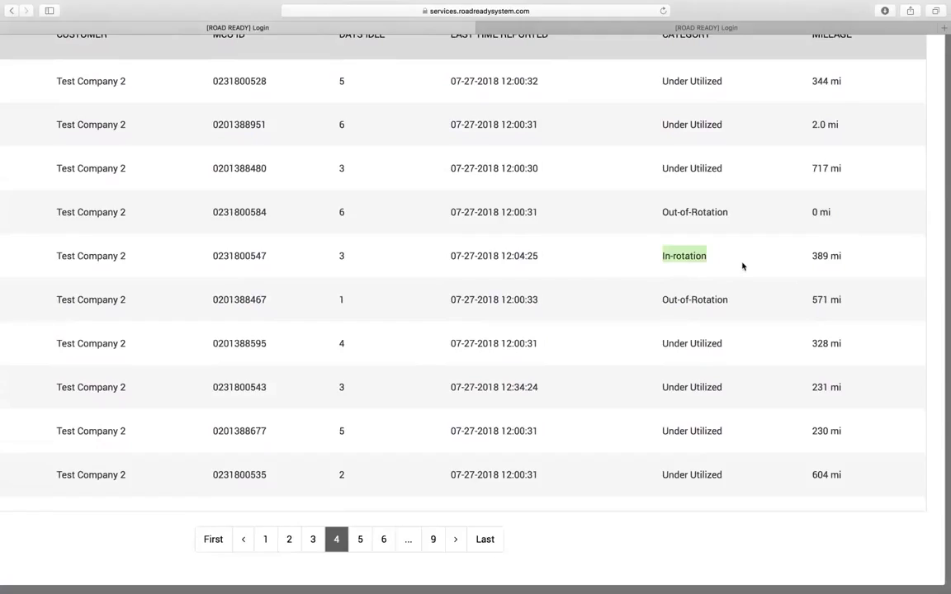
scroll(742, 266, "up", 3)
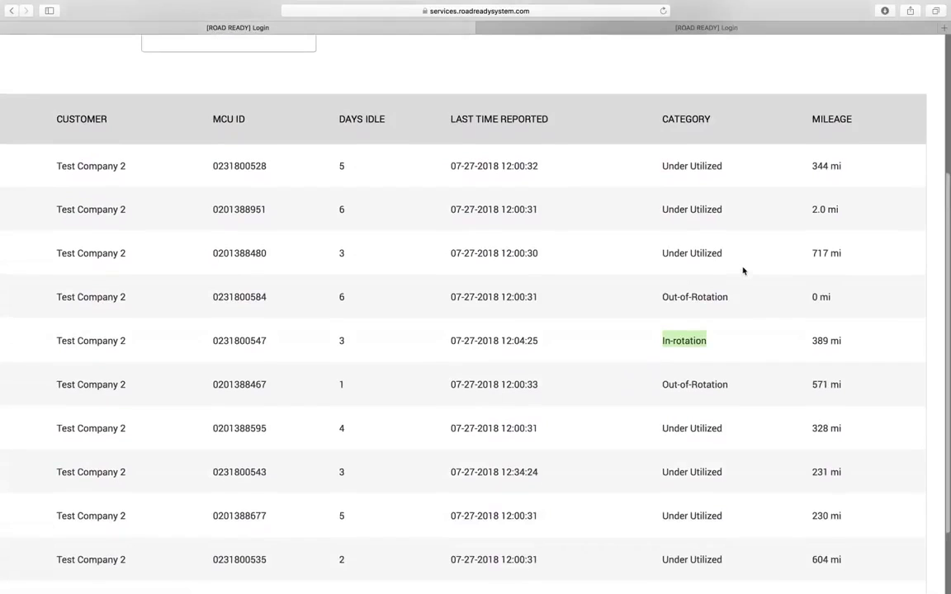
scroll(742, 272, "down", 3)
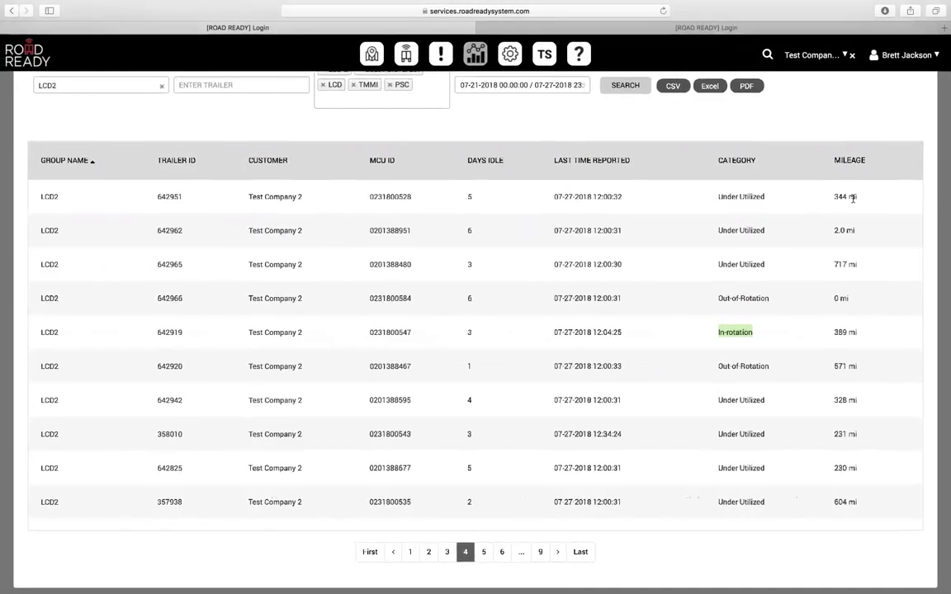
Step: Export the Rotation Report as CSV, open RotationReport-3.csv in Numbers, and leave the browser's full-screen view to show it
scroll(691, 184, "up", 2)
left_click(674, 142)
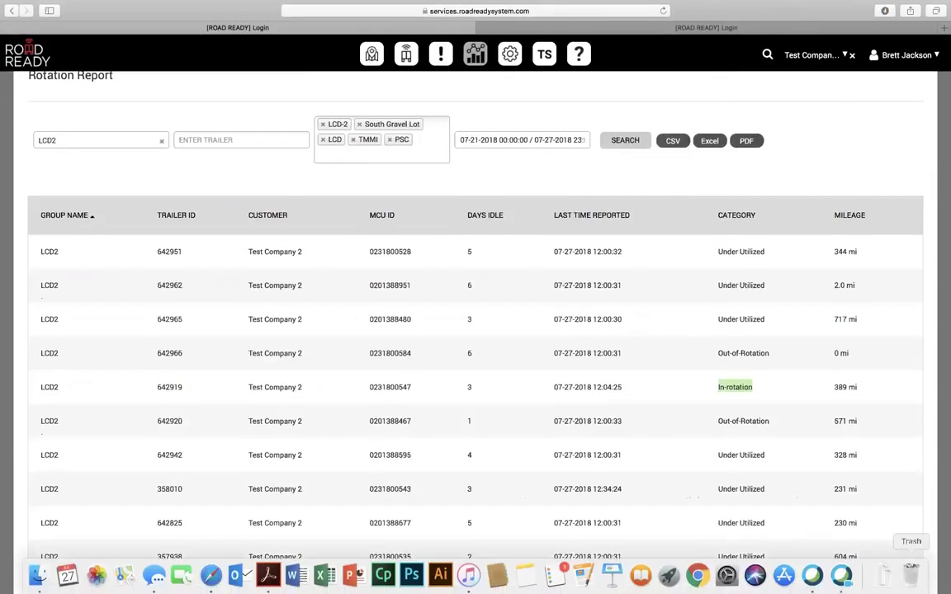
left_click(884, 574)
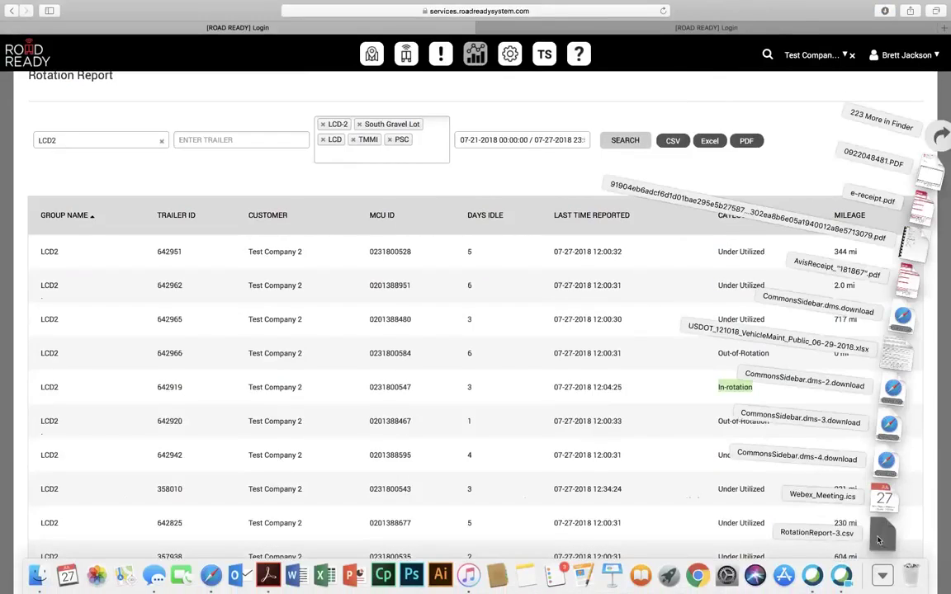
left_click(878, 540)
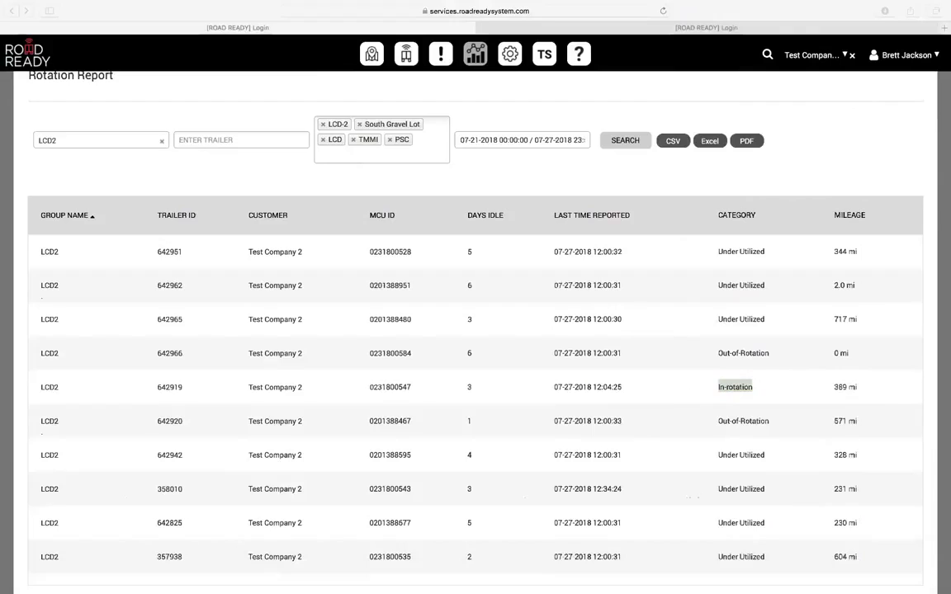
scroll(836, 271, "up", 1)
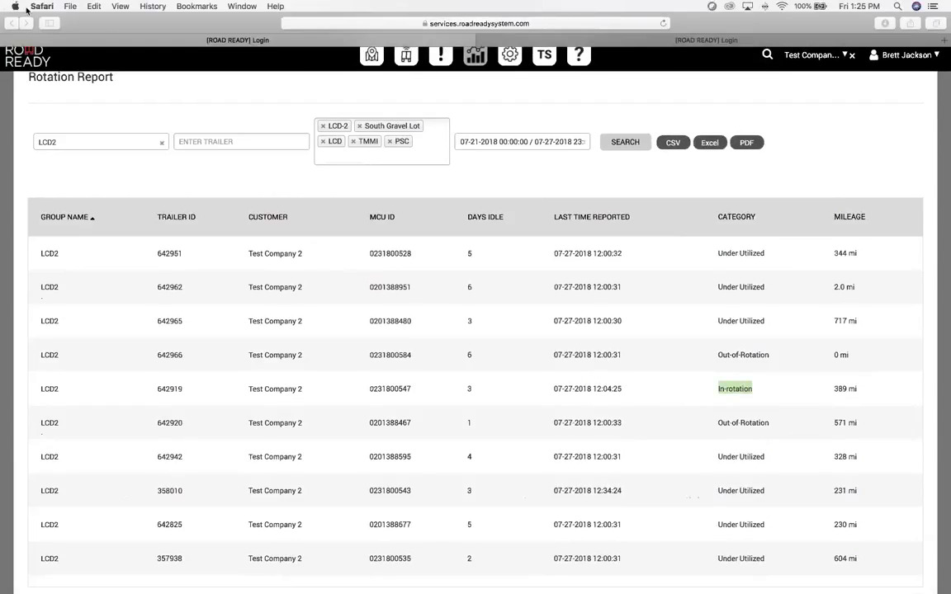
left_click(32, 23)
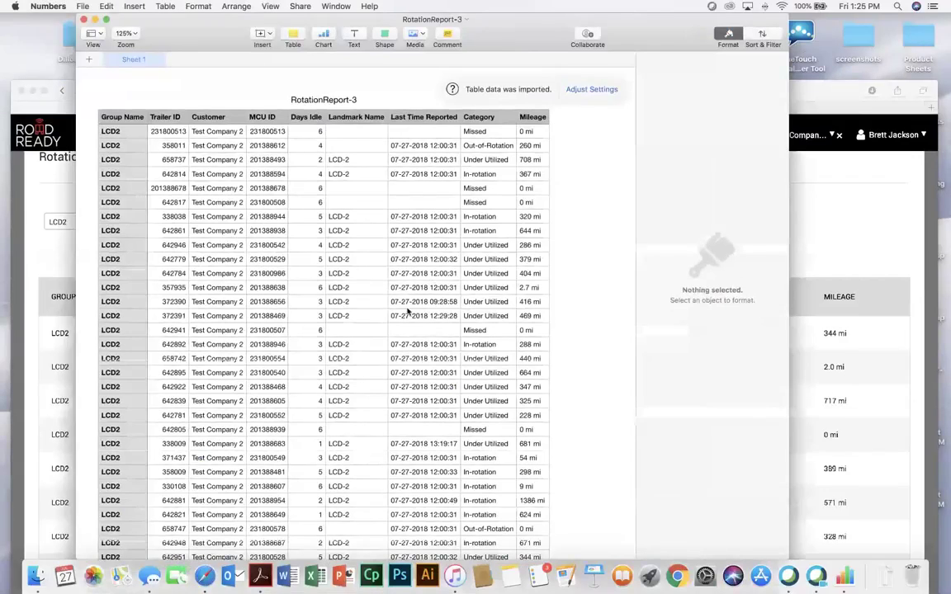
Step: Review the Landmark Name column of the exported Rotation Report and select the LCD-2,TMMI cell
scroll(345, 269, "down", 5)
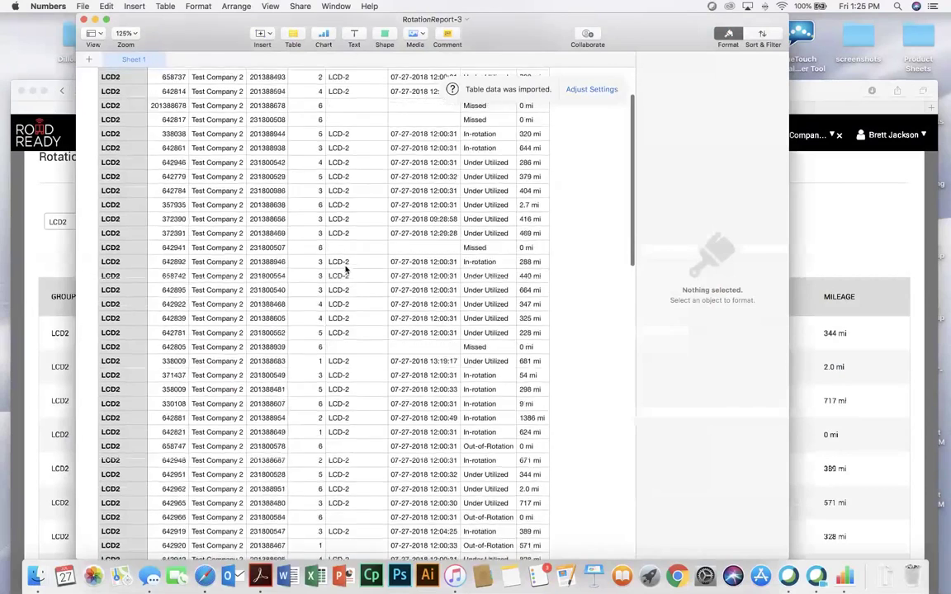
scroll(346, 269, "down", 8)
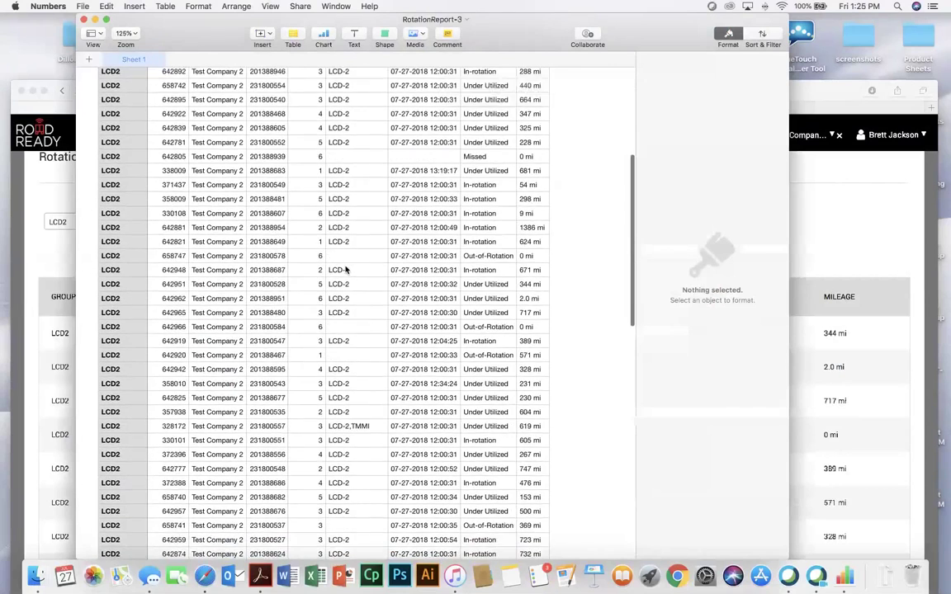
scroll(346, 269, "down", 3)
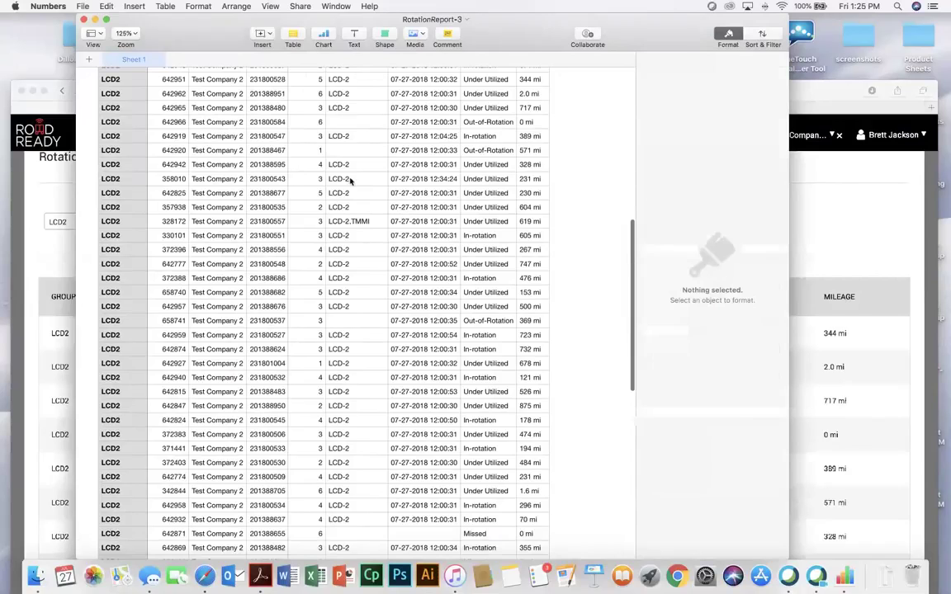
left_click_drag(322, 180, 346, 182)
left_click(330, 178)
left_click(329, 193)
left_click(349, 222)
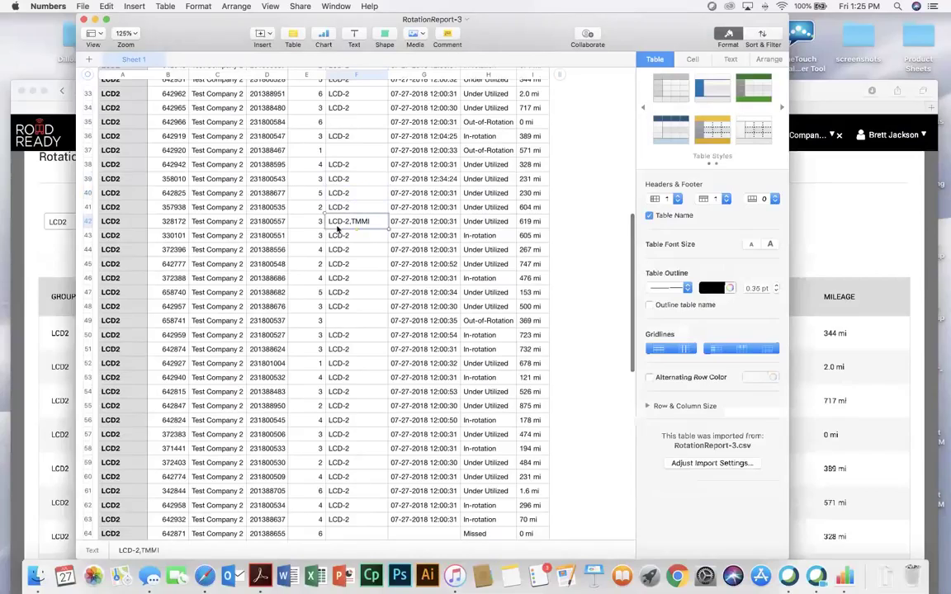
Step: Look through the remaining exported rows, return to the table header, and minimize the spreadsheet window
scroll(355, 252, "down", 1)
scroll(357, 260, "down", 10)
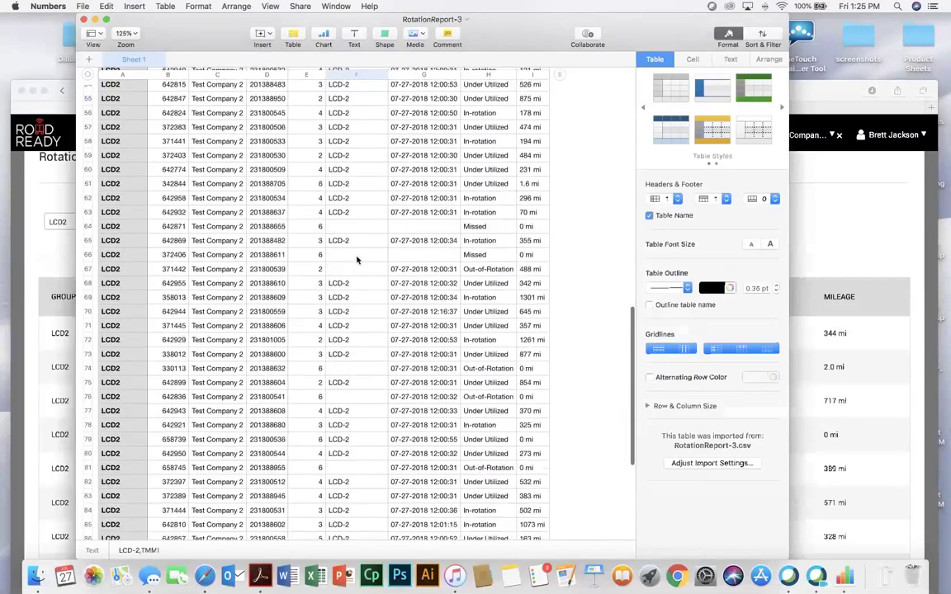
scroll(357, 259, "up", 8)
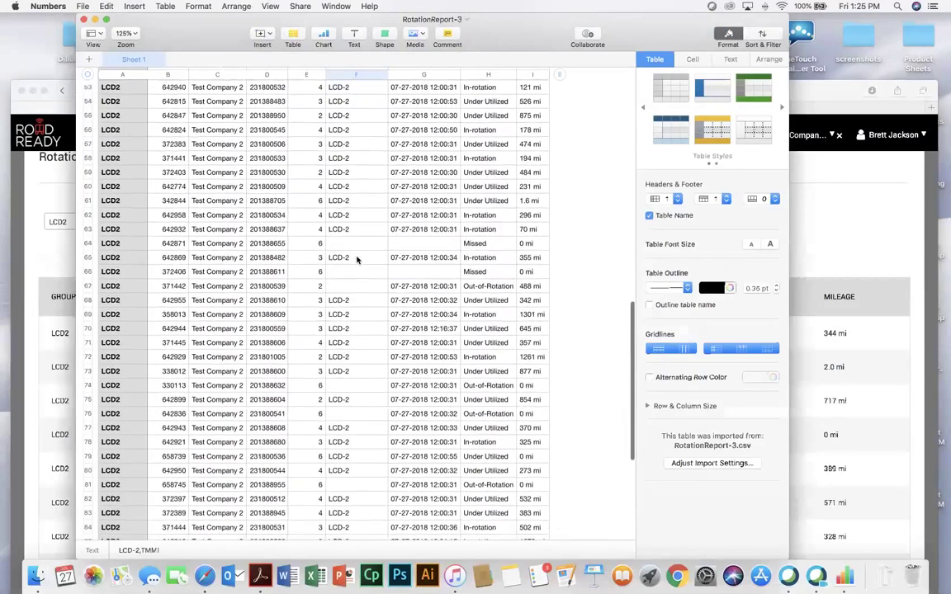
scroll(357, 259, "up", 4)
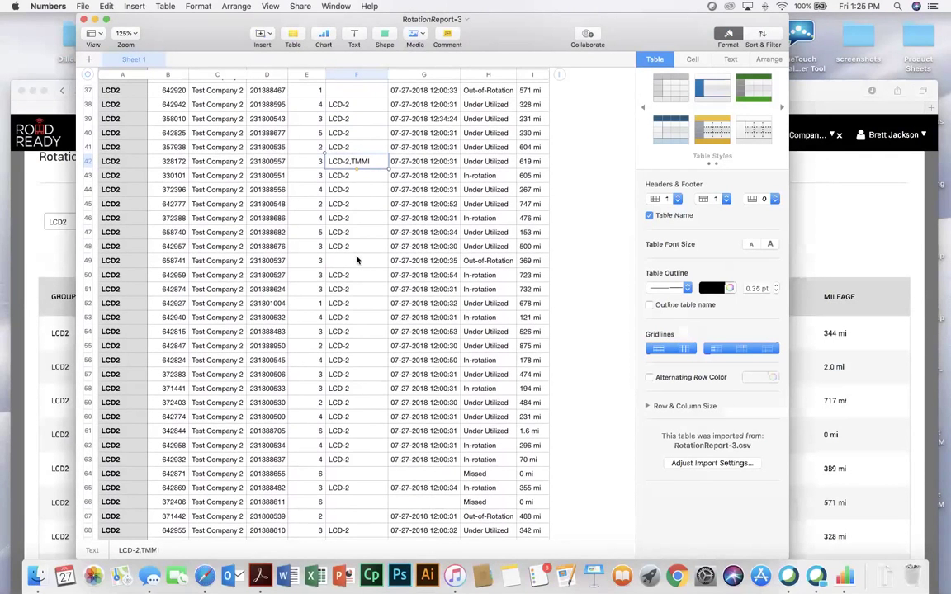
scroll(356, 260, "up", 5)
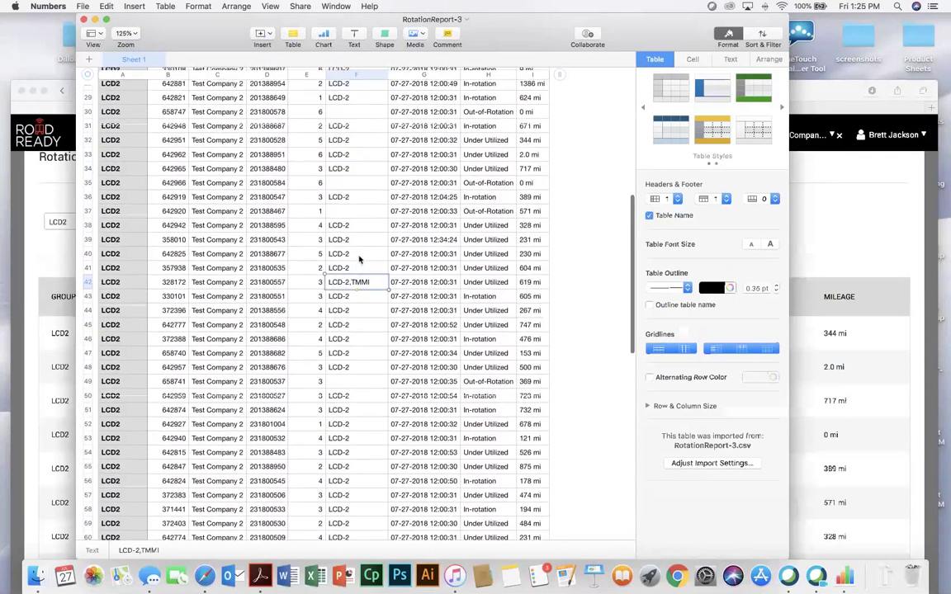
scroll(359, 259, "up", 5)
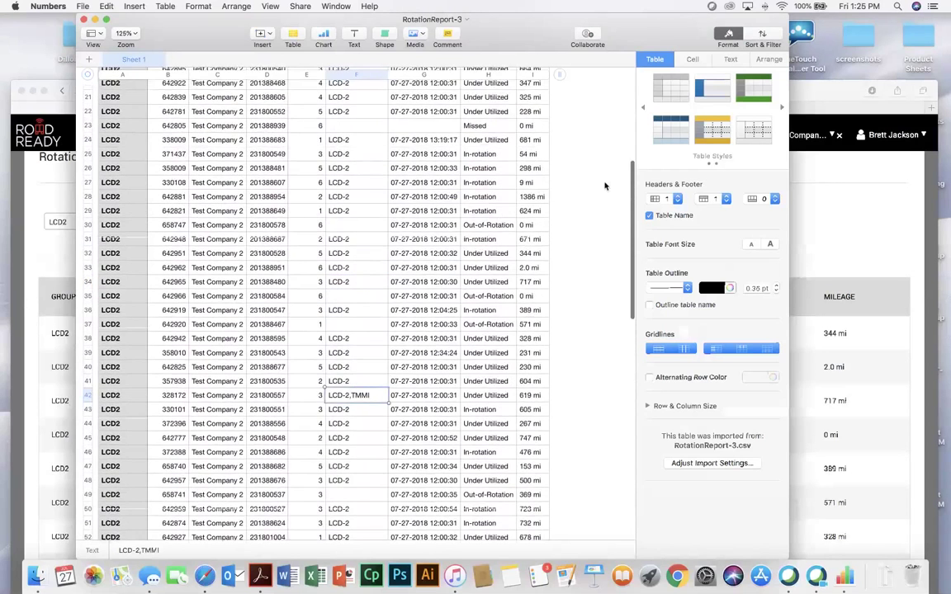
scroll(583, 186, "up", 6)
scroll(583, 185, "up", 3)
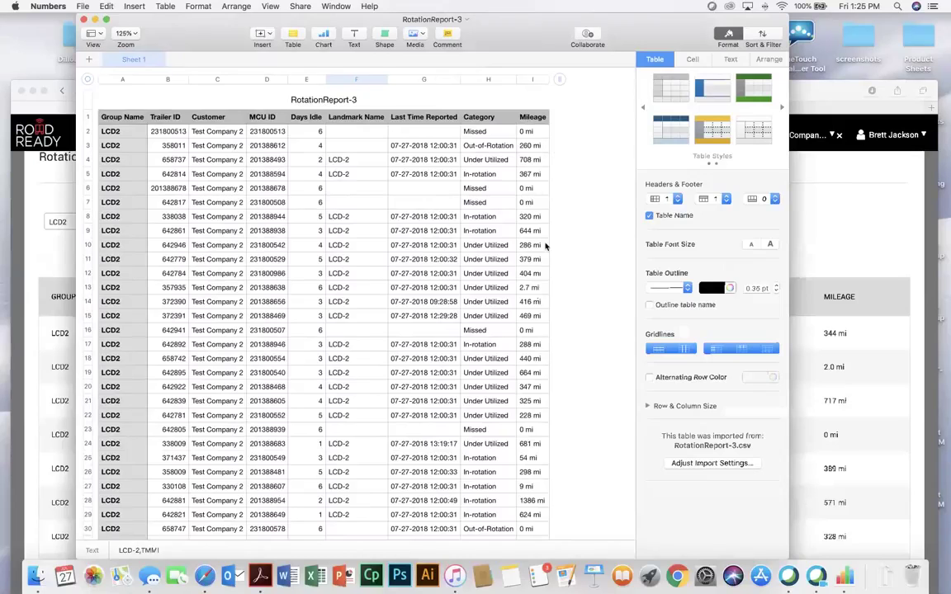
left_click(95, 20)
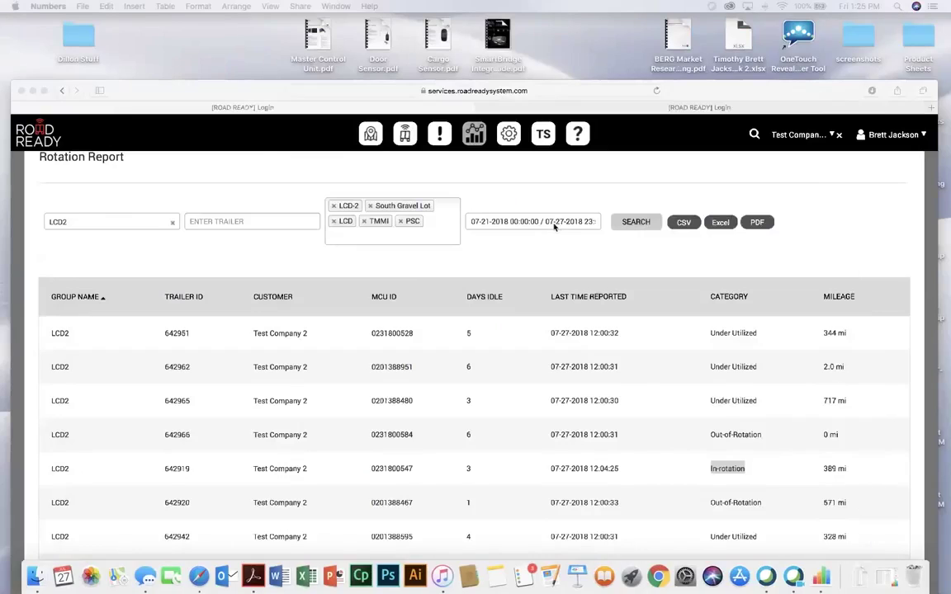
Step: Set the Rotation Report's period to a custom range from 02-01-2018 to 07-27-2018
left_click(555, 227)
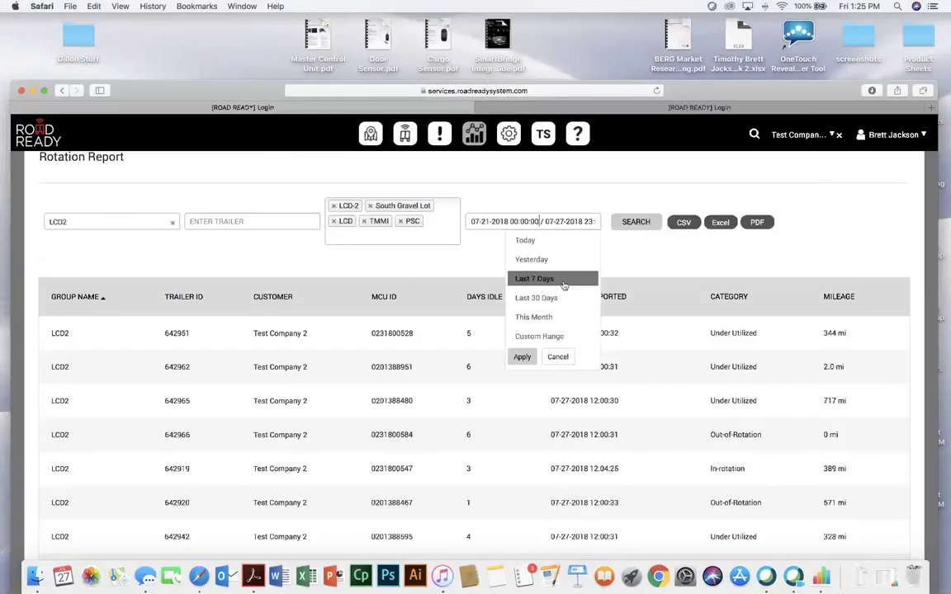
left_click(551, 338)
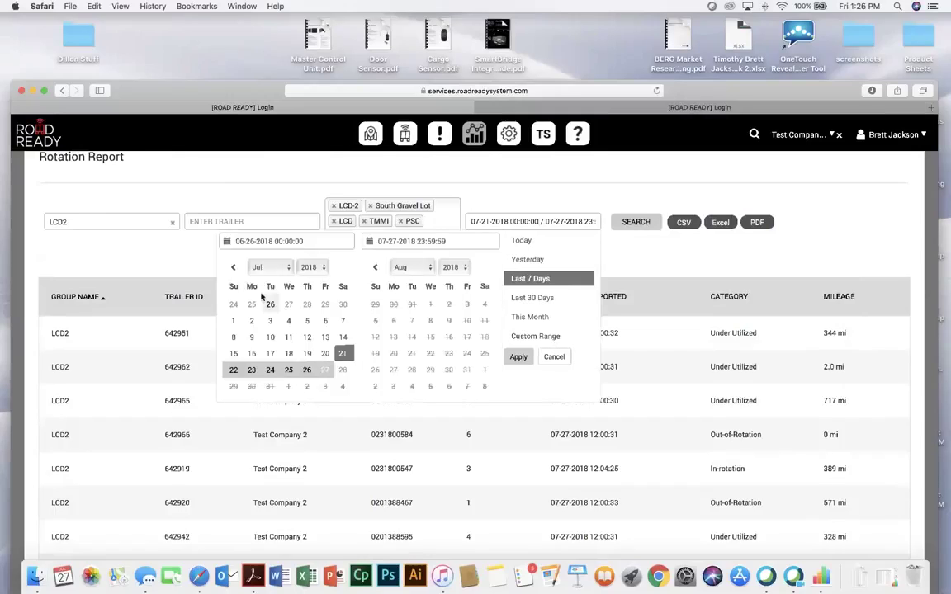
left_click(234, 268)
left_click(234, 268)
left_click(234, 267)
left_click(270, 304)
left_click(234, 267)
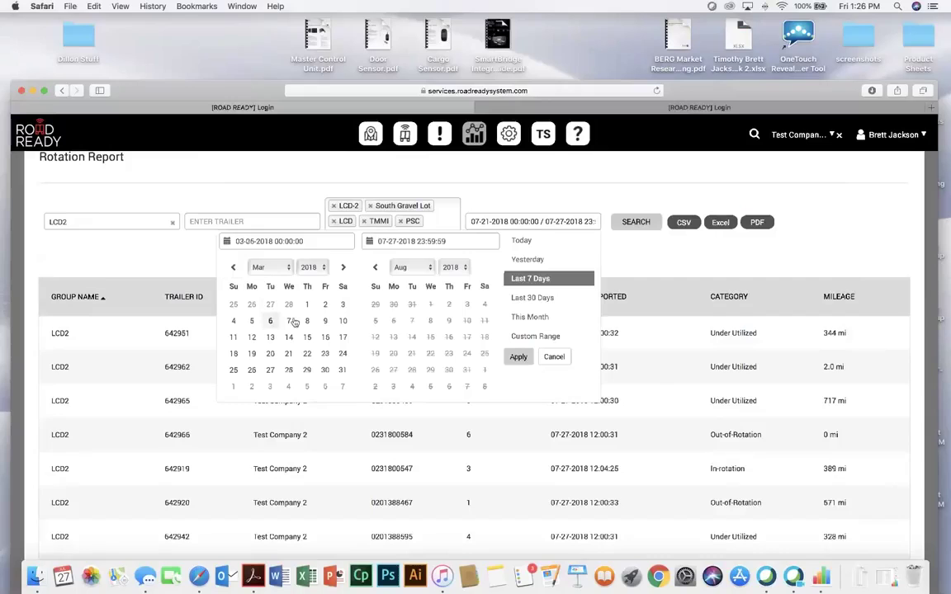
left_click(234, 268)
left_click(307, 304)
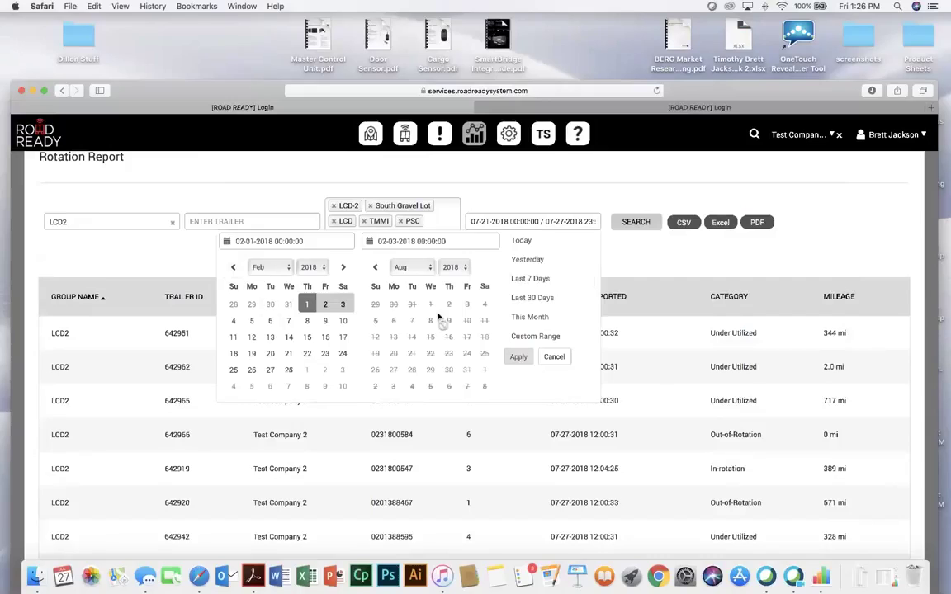
left_click(374, 268)
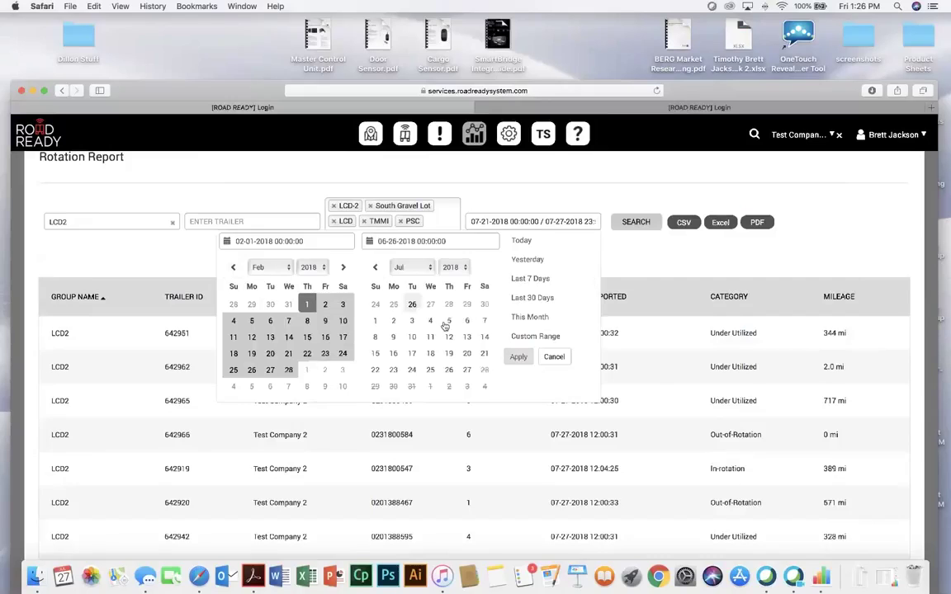
left_click(466, 370)
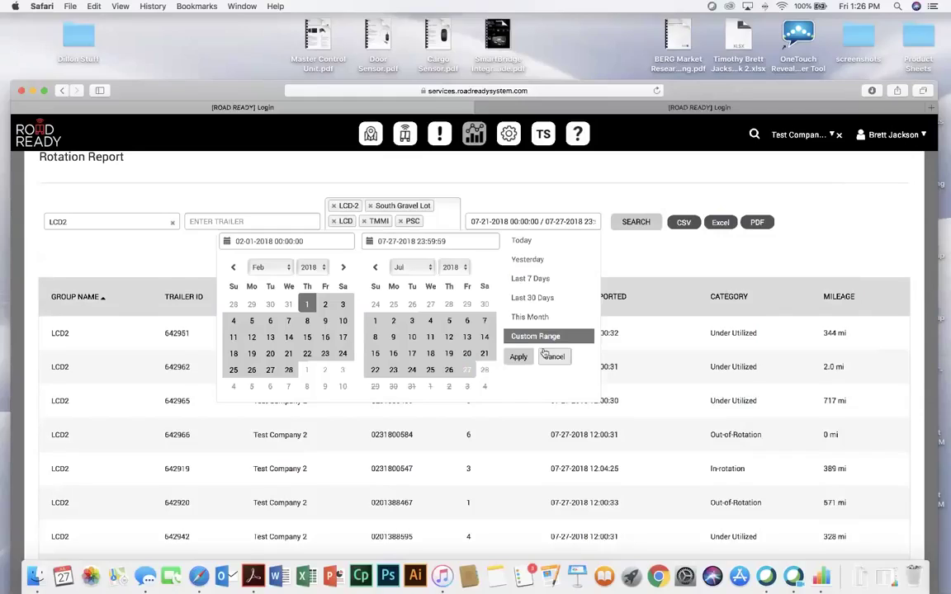
left_click(826, 269)
Step: Look over the Rotation Report results table, with the browser window enlarged to full screen
scroll(824, 268, "down", 3)
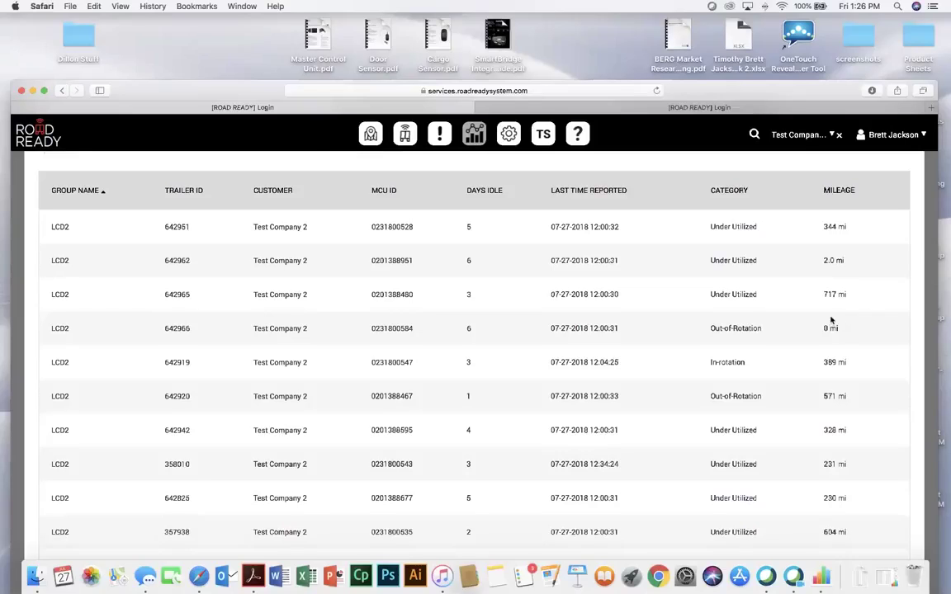
scroll(178, 136, "up", 2)
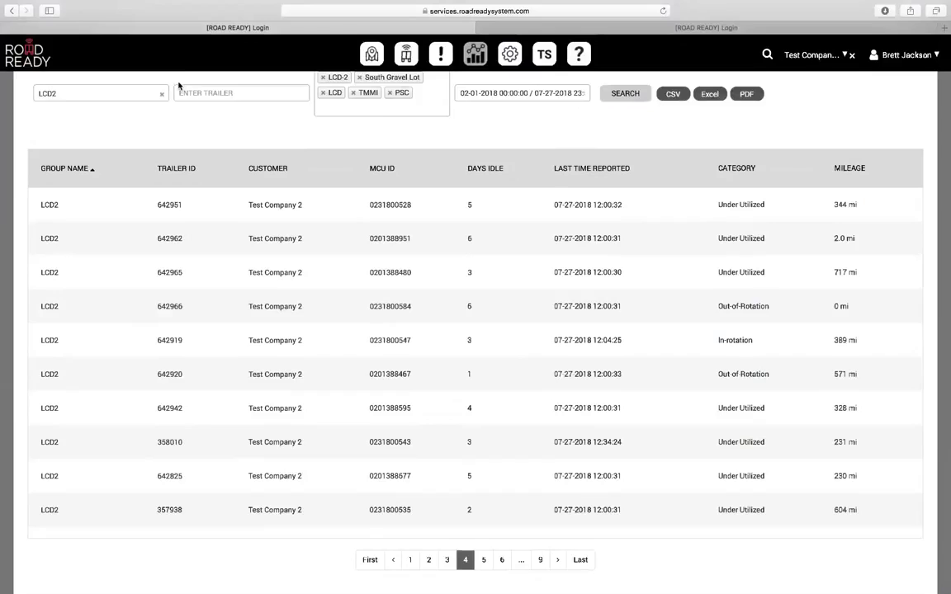
mouse_move(416, 2)
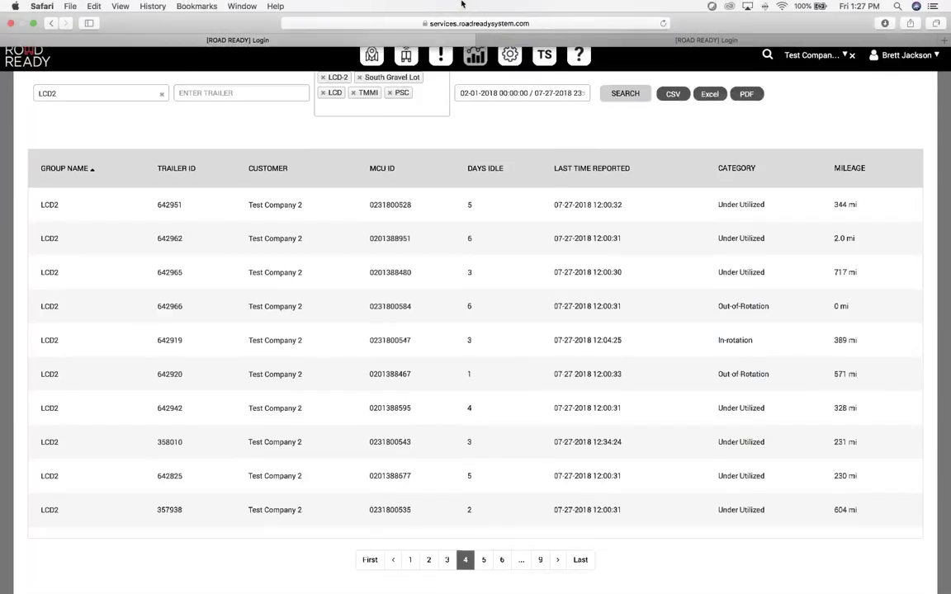